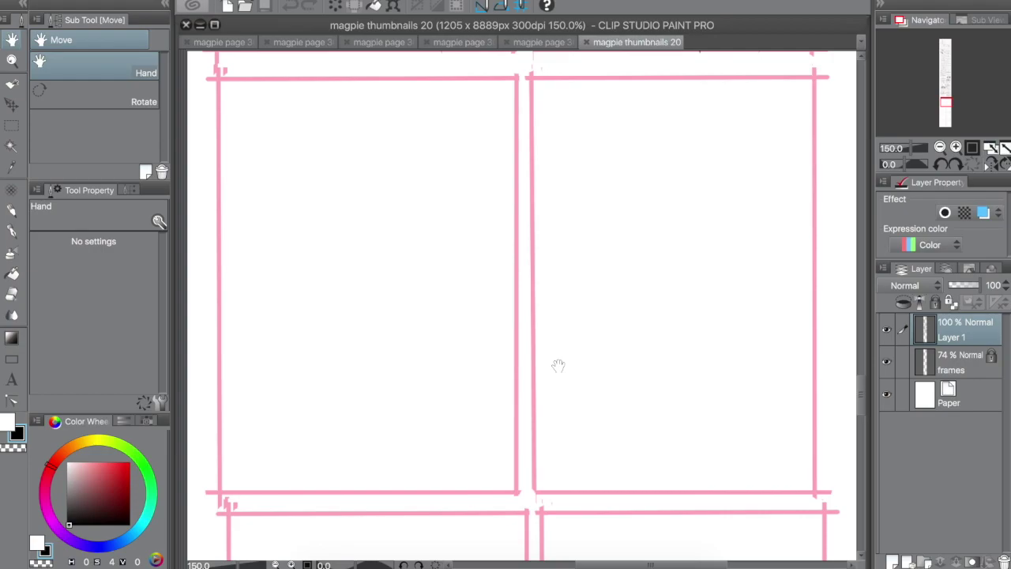
# Draw a slightly tilted straight divider across the lower half of the left page frame with brush size 8.
pyautogui.press('u')
pyautogui.click(121, 82)
pyautogui.moveTo(215, 305); pyautogui.dragTo(514, 291)
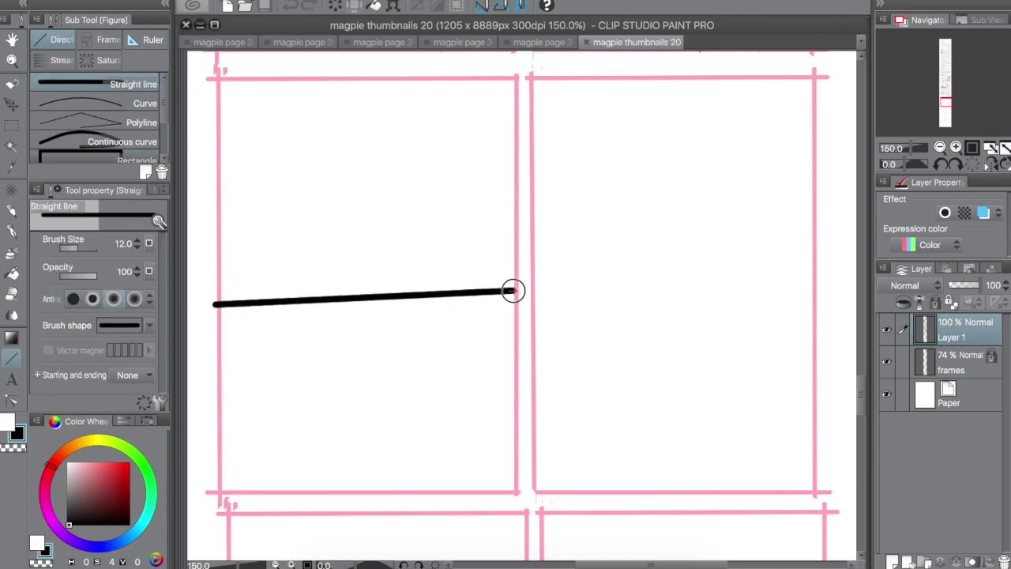
pyautogui.press('super+z')
pyautogui.press('[')
pyautogui.press('[')
pyautogui.moveTo(218, 361); pyautogui.dragTo(513, 341)
pyautogui.press('super+z')
pyautogui.moveTo(213, 328)
pyautogui.mouseDown()
pyautogui.moveTo(514, 313)
pyautogui.moveTo(514, 332)
pyautogui.mouseUp()
pyautogui.hotkey('ctrl', 'z')
# Sketch loose cloud curves and heavy placeholder text lines across the top of the left page's upper panel with the Mapping pen.
pyautogui.press('p')
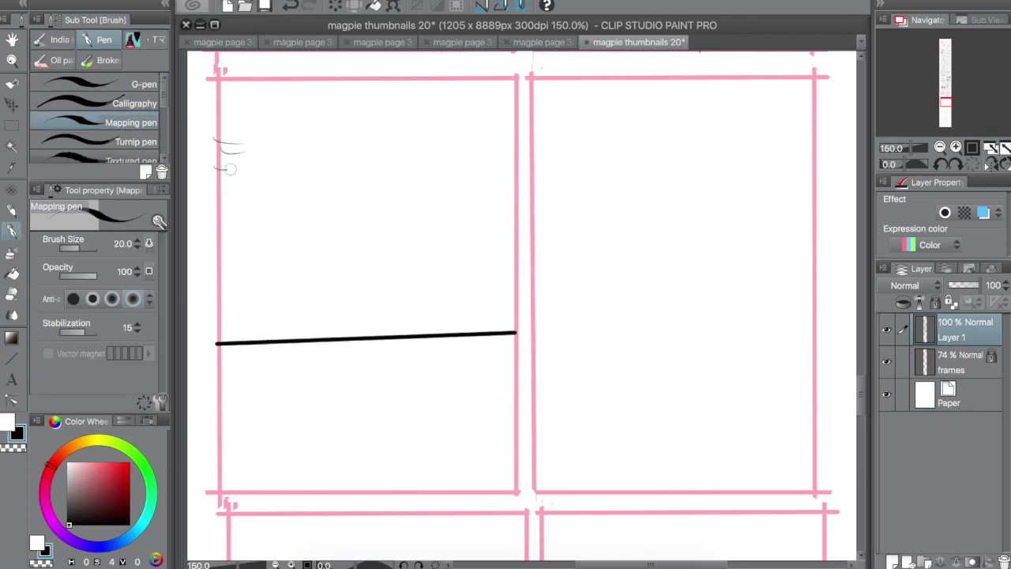
pyautogui.moveTo(231, 170); pyautogui.dragTo(293, 175)
pyautogui.moveTo(242, 143); pyautogui.dragTo(297, 173)
pyautogui.moveTo(306, 175); pyautogui.dragTo(318, 181)
pyautogui.moveTo(408, 175); pyautogui.dragTo(518, 124)
pyautogui.moveTo(522, 128)
pyautogui.mouseDown()
pyautogui.moveTo(490, 124)
pyautogui.moveTo(462, 151)
pyautogui.mouseUp()
pyautogui.moveTo(429, 74); pyautogui.dragTo(415, 98)
pyautogui.moveTo(395, 110)
pyautogui.mouseDown()
pyautogui.moveTo(275, 116)
pyautogui.moveTo(350, 124)
pyautogui.mouseUp()
pyautogui.moveTo(248, 108); pyautogui.dragTo(348, 113)
pyautogui.moveTo(376, 144); pyautogui.dragTo(467, 147)
pyautogui.moveTo(372, 158); pyautogui.dragTo(478, 162)
pyautogui.moveTo(414, 166); pyautogui.dragTo(433, 171)
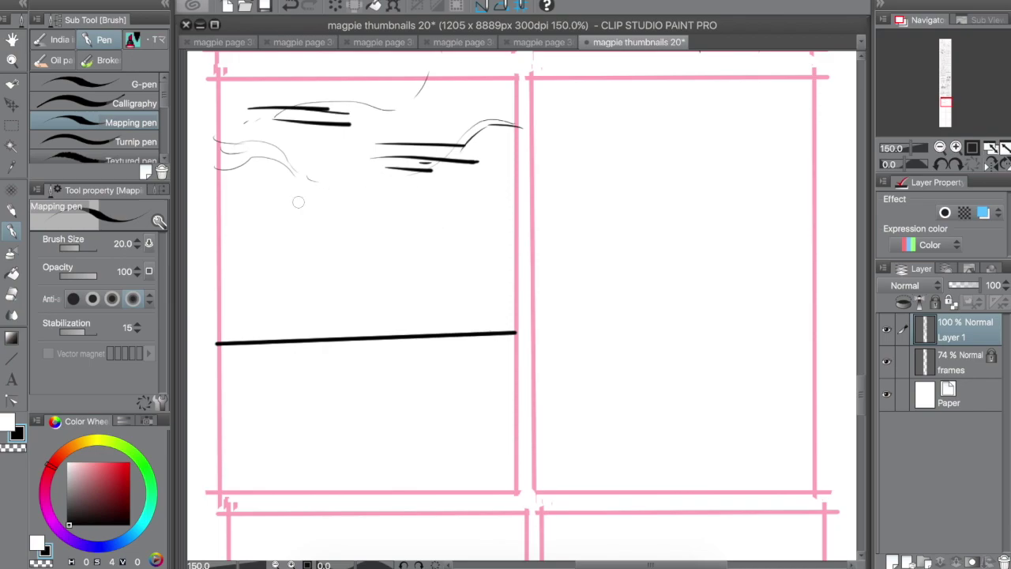
pyautogui.moveTo(287, 203); pyautogui.dragTo(357, 203)
pyautogui.moveTo(298, 218); pyautogui.dragTo(369, 215)
pyautogui.hotkey('ctrl', 'z')
pyautogui.hotkey('ctrl', 'z')
# Mark a single placeholder text line mid-panel and sketch two small seated figures below it, just above the divider.
pyautogui.moveTo(287, 209); pyautogui.dragTo(365, 208)
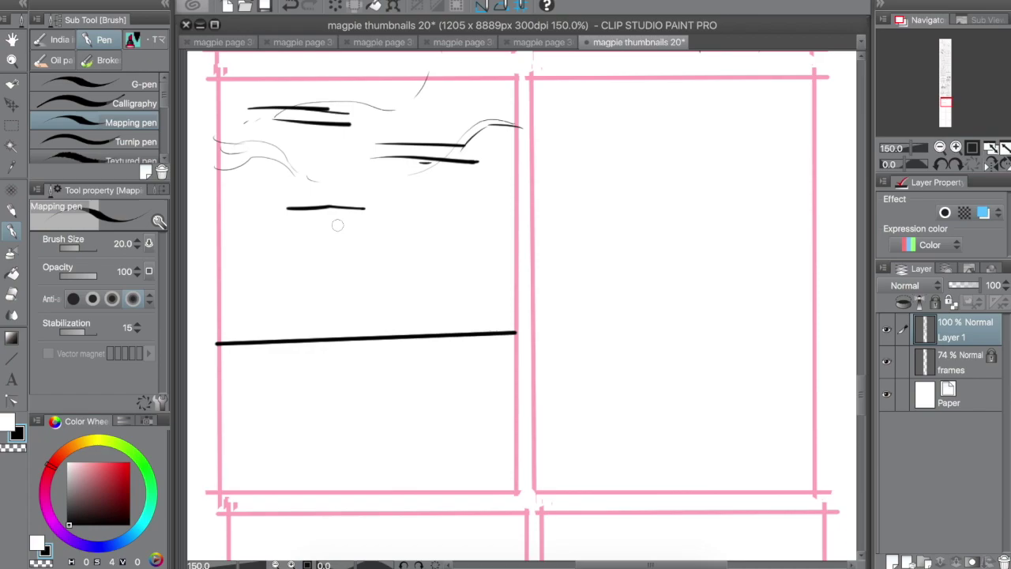
pyautogui.moveTo(222, 182); pyautogui.dragTo(256, 178)
pyautogui.moveTo(351, 263)
pyautogui.mouseDown()
pyautogui.moveTo(367, 272)
pyautogui.moveTo(342, 273)
pyautogui.moveTo(328, 289)
pyautogui.mouseUp()
pyautogui.press('e')
pyautogui.click(359, 269)
pyautogui.press('p')
pyautogui.moveTo(342, 291)
pyautogui.mouseDown()
pyautogui.moveTo(329, 290)
pyautogui.moveTo(348, 319)
pyautogui.moveTo(365, 315)
pyautogui.mouseUp()
pyautogui.moveTo(333, 267)
pyautogui.mouseDown()
pyautogui.moveTo(316, 275)
pyautogui.moveTo(318, 288)
pyautogui.moveTo(344, 305)
pyautogui.mouseUp()
pyautogui.moveTo(374, 264)
pyautogui.mouseDown()
pyautogui.moveTo(372, 290)
pyautogui.moveTo(399, 316)
pyautogui.mouseUp()
# Sketch an upright structure left of the seated figures, and a horizon line, curved slope and small round shape to their right.
pyautogui.moveTo(304, 311)
pyautogui.mouseDown()
pyautogui.moveTo(284, 289)
pyautogui.moveTo(279, 313)
pyautogui.mouseUp()
pyautogui.moveTo(282, 278); pyautogui.dragTo(277, 326)
pyautogui.moveTo(388, 306)
pyautogui.mouseDown()
pyautogui.moveTo(436, 293)
pyautogui.moveTo(438, 302)
pyautogui.mouseUp()
pyautogui.moveTo(261, 257); pyautogui.dragTo(261, 324)
pyautogui.moveTo(263, 230); pyautogui.dragTo(263, 305)
pyautogui.moveTo(257, 234); pyautogui.dragTo(278, 248)
pyautogui.moveTo(276, 242)
pyautogui.mouseDown()
pyautogui.moveTo(290, 281)
pyautogui.moveTo(335, 256)
pyautogui.mouseUp()
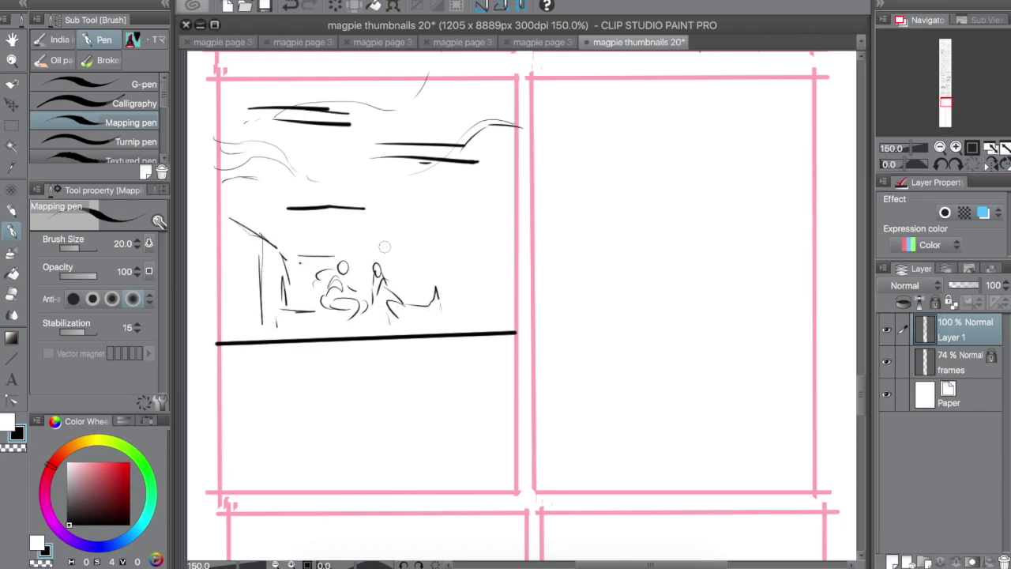
pyautogui.moveTo(403, 251)
pyautogui.mouseDown()
pyautogui.moveTo(474, 253)
pyautogui.moveTo(412, 286)
pyautogui.mouseUp()
pyautogui.moveTo(434, 249); pyautogui.dragTo(494, 222)
pyautogui.moveTo(444, 273); pyautogui.dragTo(443, 268)
pyautogui.click(455, 264)
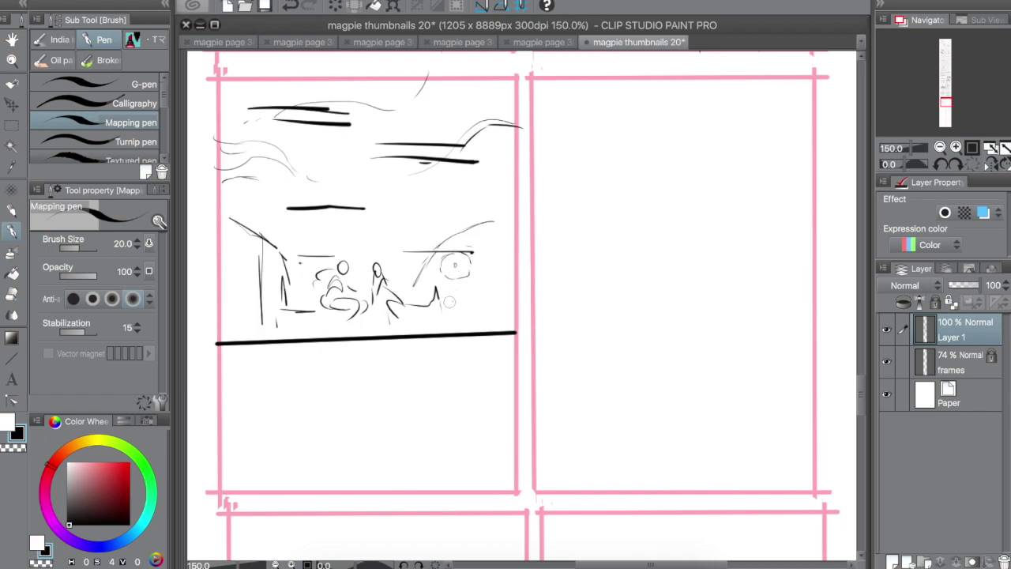
# Draw drooping palm fronds and low leaves along the left edge of the upper panel.
pyautogui.moveTo(215, 140); pyautogui.dragTo(237, 211)
pyautogui.moveTo(246, 149); pyautogui.dragTo(237, 221)
pyautogui.moveTo(227, 158)
pyautogui.mouseDown()
pyautogui.moveTo(239, 190)
pyautogui.moveTo(300, 251)
pyautogui.mouseUp()
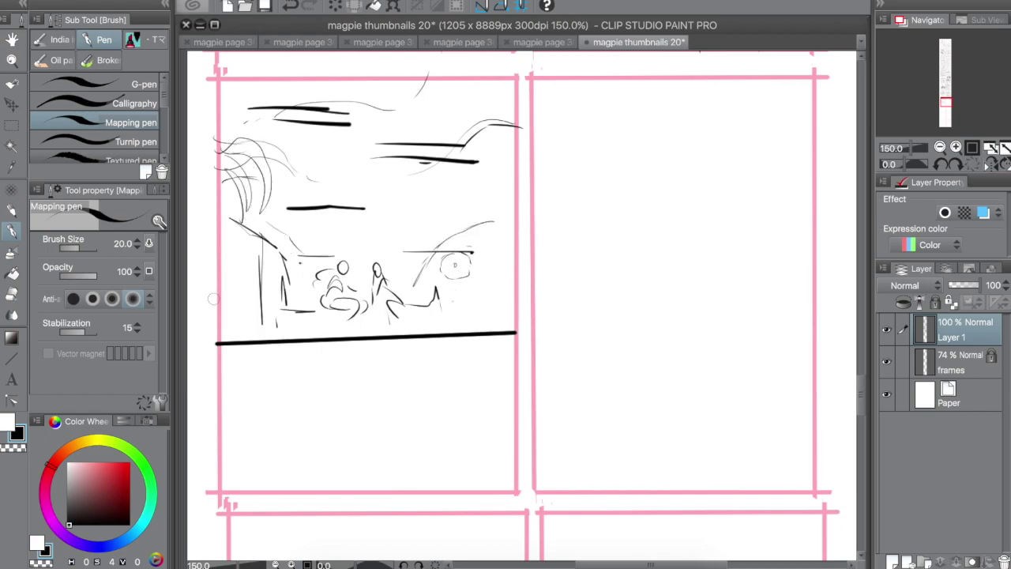
pyautogui.moveTo(212, 254); pyautogui.dragTo(242, 293)
pyautogui.moveTo(225, 284)
pyautogui.mouseDown()
pyautogui.moveTo(262, 328)
pyautogui.moveTo(240, 338)
pyautogui.mouseUp()
# Add palm fronds and ground plants on the panel's right side, background bushes behind the figures, and wispy strokes along the top edge.
pyautogui.moveTo(437, 201); pyautogui.dragTo(500, 193)
pyautogui.moveTo(421, 217); pyautogui.dragTo(498, 192)
pyautogui.moveTo(447, 235); pyautogui.dragTo(518, 196)
pyautogui.moveTo(480, 239); pyautogui.dragTo(516, 197)
pyautogui.moveTo(505, 322); pyautogui.dragTo(456, 322)
pyautogui.moveTo(436, 326); pyautogui.dragTo(499, 311)
pyautogui.moveTo(299, 242)
pyautogui.mouseDown()
pyautogui.moveTo(429, 214)
pyautogui.moveTo(448, 220)
pyautogui.mouseUp()
pyautogui.moveTo(483, 182); pyautogui.dragTo(512, 168)
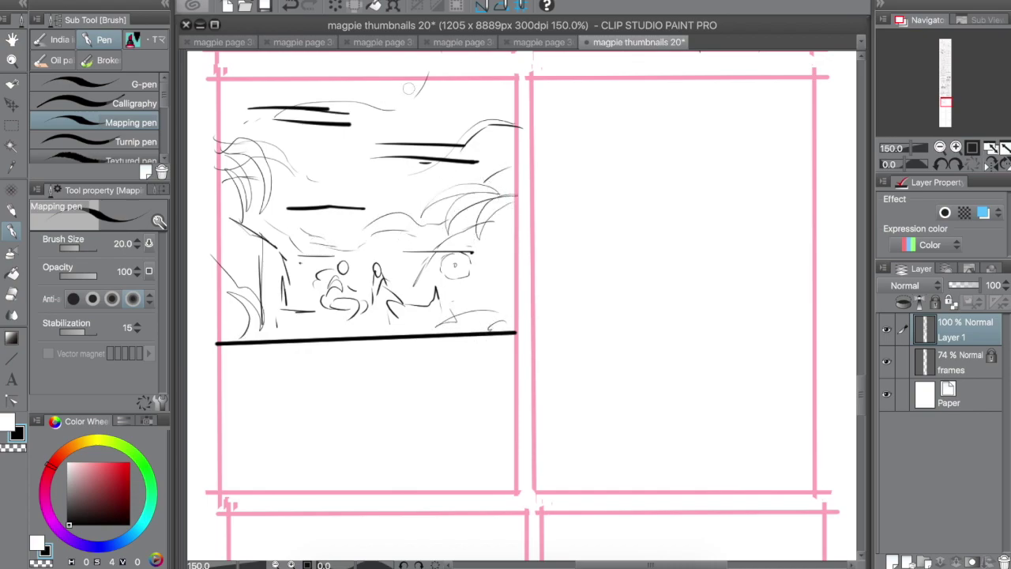
pyautogui.moveTo(423, 80); pyautogui.dragTo(388, 95)
pyautogui.moveTo(297, 88); pyautogui.dragTo(343, 77)
pyautogui.moveTo(210, 96); pyautogui.dragTo(240, 101)
# Sketch a curly-haired character with lowered eyes and rounded shoulders on the left of the lower panel.
pyautogui.moveTo(335, 372)
pyautogui.mouseDown()
pyautogui.moveTo(331, 434)
pyautogui.moveTo(307, 390)
pyautogui.moveTo(309, 372)
pyautogui.moveTo(330, 362)
pyautogui.moveTo(329, 400)
pyautogui.mouseUp()
pyautogui.moveTo(316, 410); pyautogui.dragTo(338, 402)
pyautogui.moveTo(338, 405)
pyautogui.mouseDown()
pyautogui.moveTo(354, 408)
pyautogui.moveTo(340, 443)
pyautogui.mouseUp()
pyautogui.moveTo(324, 352); pyautogui.dragTo(378, 395)
pyautogui.moveTo(322, 370); pyautogui.dragTo(346, 389)
pyautogui.moveTo(298, 352)
pyautogui.mouseDown()
pyautogui.moveTo(268, 391)
pyautogui.moveTo(243, 457)
pyautogui.mouseUp()
pyautogui.moveTo(315, 422)
pyautogui.mouseDown()
pyautogui.moveTo(295, 436)
pyautogui.moveTo(245, 441)
pyautogui.mouseUp()
pyautogui.moveTo(362, 424); pyautogui.dragTo(379, 453)
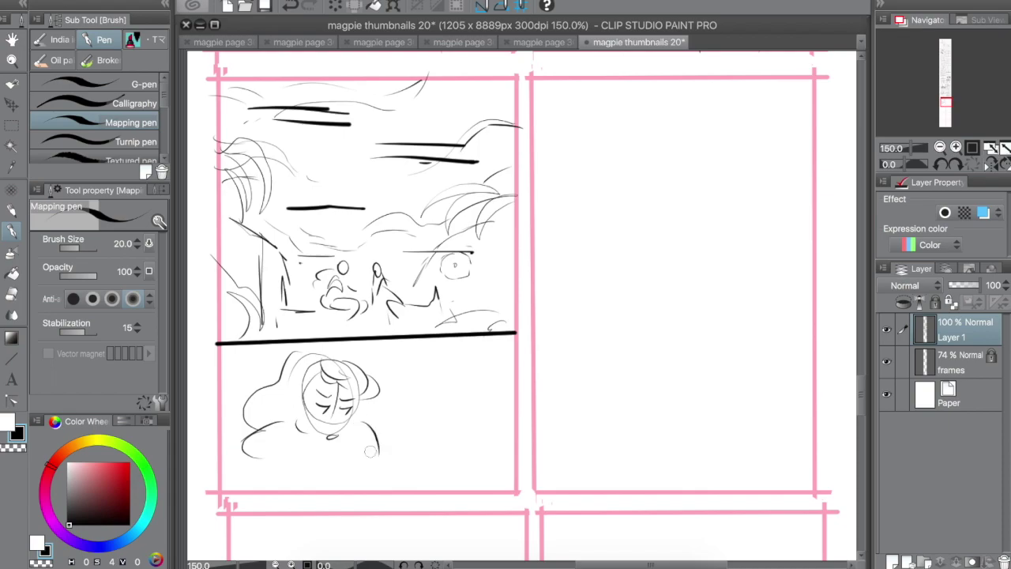
pyautogui.moveTo(315, 429); pyautogui.dragTo(344, 432)
pyautogui.moveTo(276, 426); pyautogui.dragTo(241, 491)
# Sketch a long-haired character in profile facing the first one, and add the curly-haired character's hands and arm lines.
pyautogui.moveTo(411, 409); pyautogui.dragTo(450, 389)
pyautogui.moveTo(454, 391); pyautogui.dragTo(403, 410)
pyautogui.moveTo(409, 368); pyautogui.dragTo(452, 371)
pyautogui.moveTo(437, 366)
pyautogui.mouseDown()
pyautogui.moveTo(466, 384)
pyautogui.moveTo(485, 455)
pyautogui.mouseUp()
pyautogui.moveTo(409, 370)
pyautogui.mouseDown()
pyautogui.moveTo(411, 413)
pyautogui.moveTo(420, 410)
pyautogui.mouseUp()
pyautogui.moveTo(425, 394); pyautogui.dragTo(414, 408)
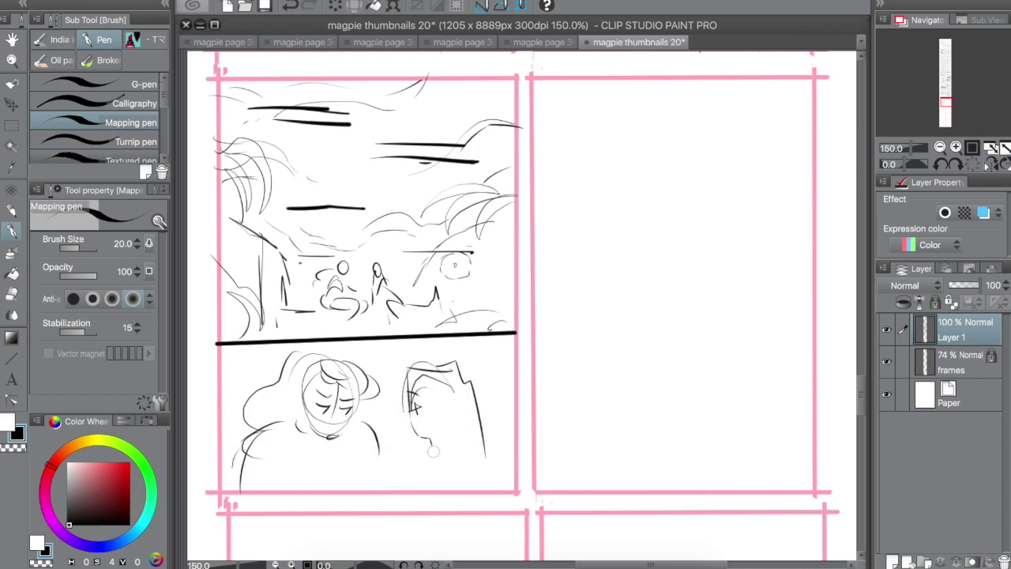
pyautogui.moveTo(452, 452); pyautogui.dragTo(395, 490)
pyautogui.moveTo(452, 453)
pyautogui.mouseDown()
pyautogui.moveTo(477, 484)
pyautogui.moveTo(494, 485)
pyautogui.mouseUp()
pyautogui.moveTo(349, 479)
pyautogui.mouseDown()
pyautogui.moveTo(384, 483)
pyautogui.moveTo(319, 484)
pyautogui.moveTo(344, 478)
pyautogui.moveTo(339, 466)
pyautogui.moveTo(353, 452)
pyautogui.moveTo(366, 463)
pyautogui.moveTo(359, 476)
pyautogui.moveTo(387, 484)
pyautogui.mouseUp()
pyautogui.moveTo(306, 488)
pyautogui.mouseDown()
pyautogui.moveTo(320, 479)
pyautogui.moveTo(336, 489)
pyautogui.mouseUp()
pyautogui.moveTo(264, 445); pyautogui.dragTo(275, 459)
# Scale the lower panel's two-character drawing down to 89% from its lower-left corner and clear the selection.
pyautogui.press('m')
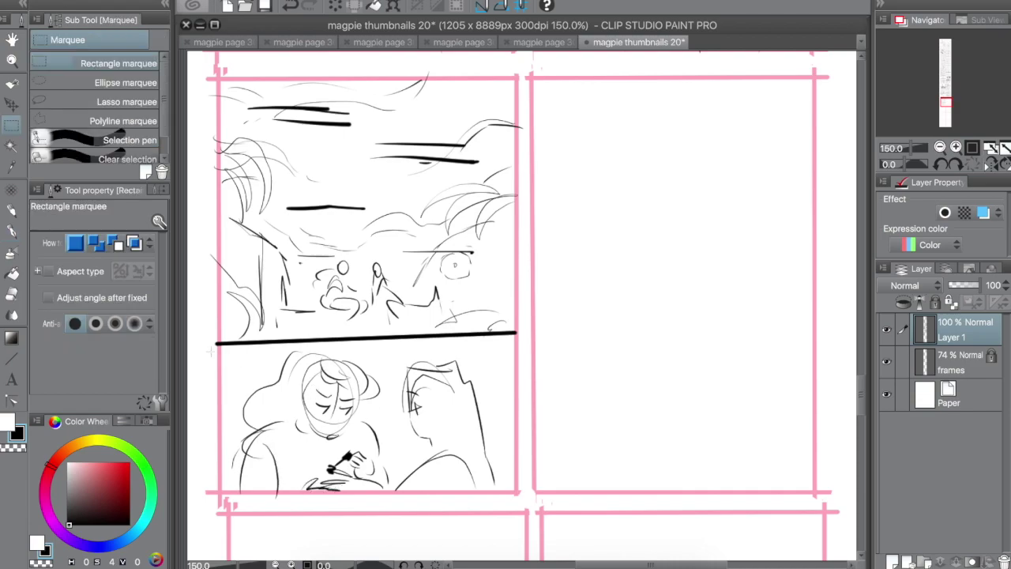
pyautogui.moveTo(214, 348); pyautogui.dragTo(515, 501)
pyautogui.hotkey('ctrl', 't')
pyautogui.moveTo(515, 348); pyautogui.dragTo(481, 368)
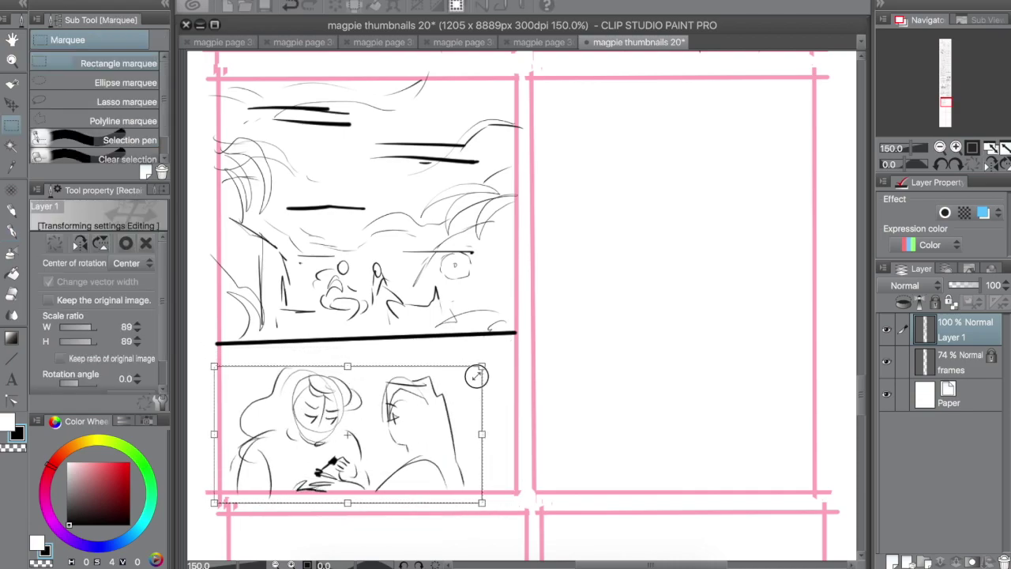
pyautogui.press('Return')
pyautogui.hotkey('ctrl', 'd')
# Draw an oval speech bubble with a curved tail above the long-haired character in the lower panel.
pyautogui.press('p')
pyautogui.moveTo(433, 350); pyautogui.dragTo(427, 352)
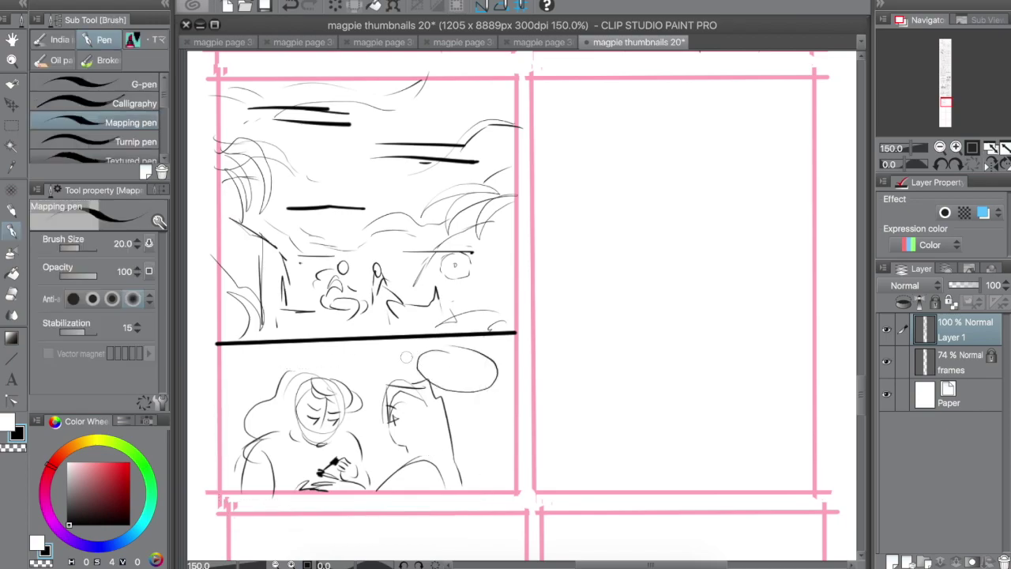
pyautogui.moveTo(372, 374); pyautogui.dragTo(433, 362)
pyautogui.moveTo(453, 347); pyautogui.dragTo(429, 356)
pyautogui.press('space')
pyautogui.hotkey('ctrl', 'z')
pyautogui.hotkey('ctrl', 'z')
pyautogui.hotkey('ctrl', 'z')
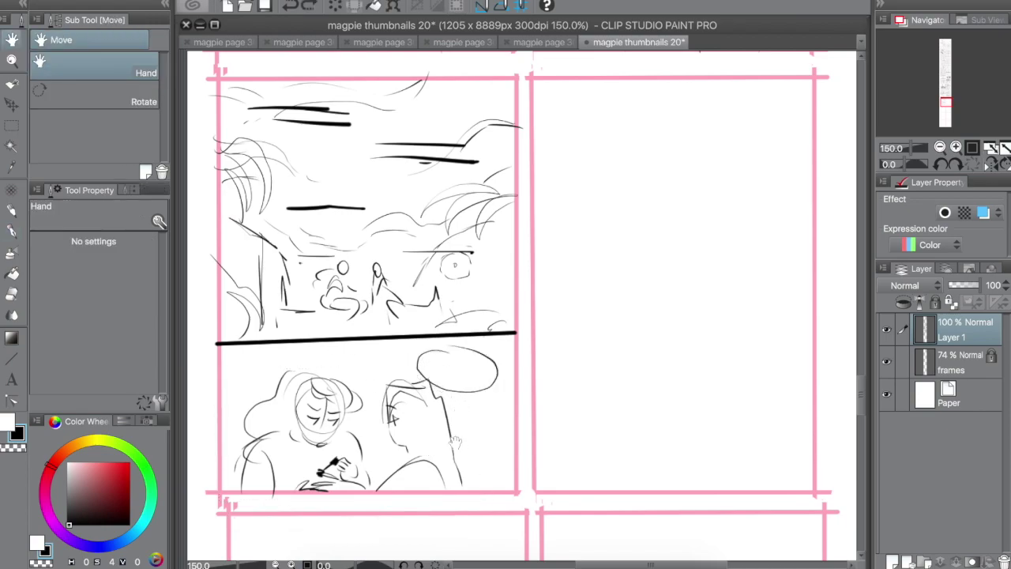
pyautogui.press('p')
pyautogui.moveTo(465, 351); pyautogui.dragTo(480, 350)
# Divide the right page frame into three stacked panels with two straight horizontal lines.
pyautogui.press('space')
pyautogui.moveTo(562, 324); pyautogui.dragTo(491, 312)
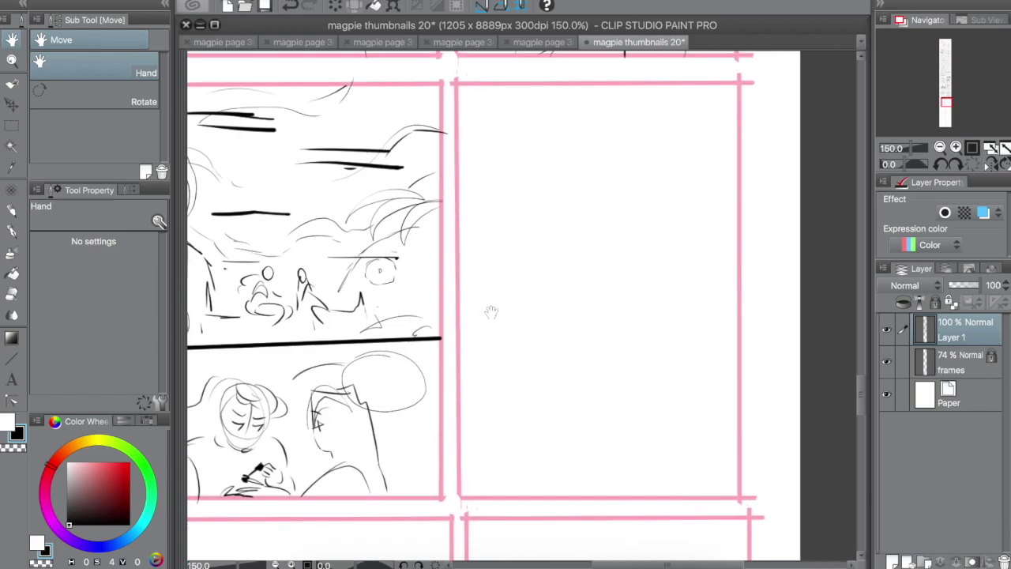
pyautogui.press('u')
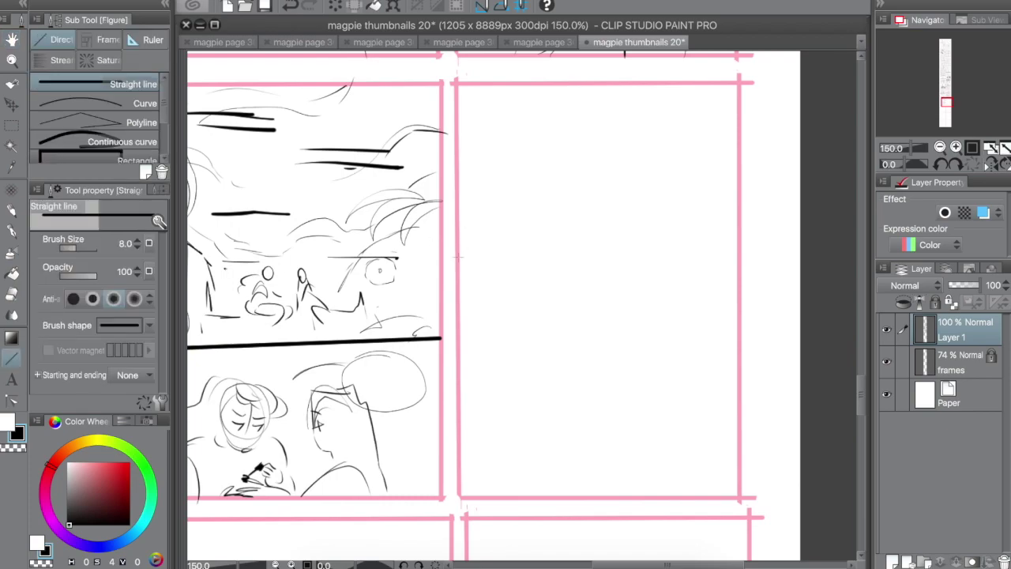
pyautogui.moveTo(455, 274)
pyautogui.mouseDown()
pyautogui.moveTo(738, 244)
pyautogui.moveTo(535, 274)
pyautogui.mouseUp()
pyautogui.moveTo(639, 266); pyautogui.dragTo(737, 263)
pyautogui.moveTo(465, 372); pyautogui.dragTo(739, 369)
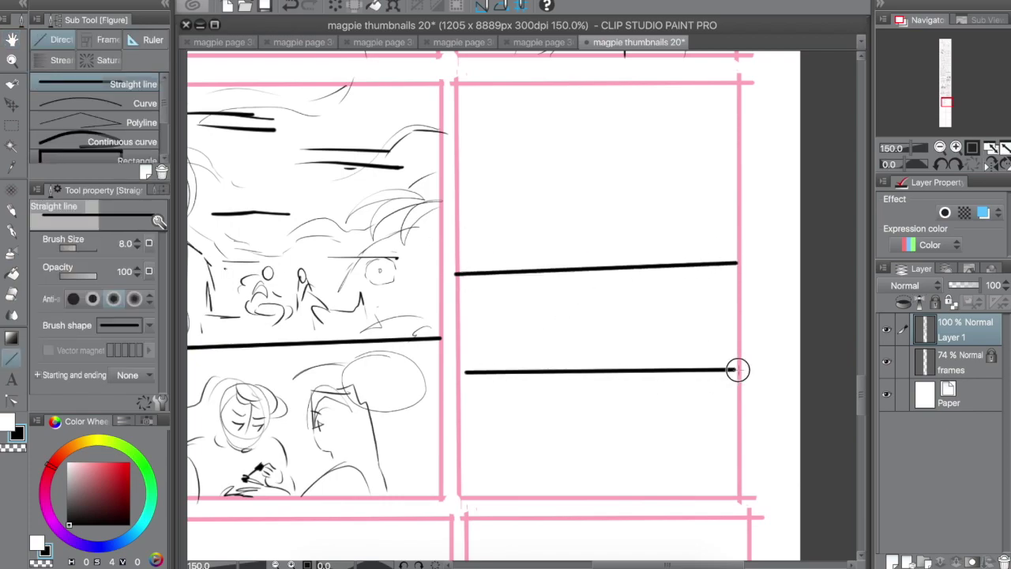
# Sketch an oval face with frowning eyes on the left side of the right page's top panel.
pyautogui.press('p')
pyautogui.moveTo(542, 166)
pyautogui.mouseDown()
pyautogui.moveTo(567, 156)
pyautogui.moveTo(527, 161)
pyautogui.moveTo(553, 192)
pyautogui.mouseUp()
pyautogui.moveTo(540, 165)
pyautogui.mouseDown()
pyautogui.moveTo(553, 179)
pyautogui.moveTo(548, 197)
pyautogui.moveTo(544, 176)
pyautogui.moveTo(572, 166)
pyautogui.moveTo(543, 183)
pyautogui.mouseUp()
pyautogui.press('e')
pyautogui.press('super+z')
pyautogui.press('p')
pyautogui.moveTo(556, 180); pyautogui.dragTo(567, 188)
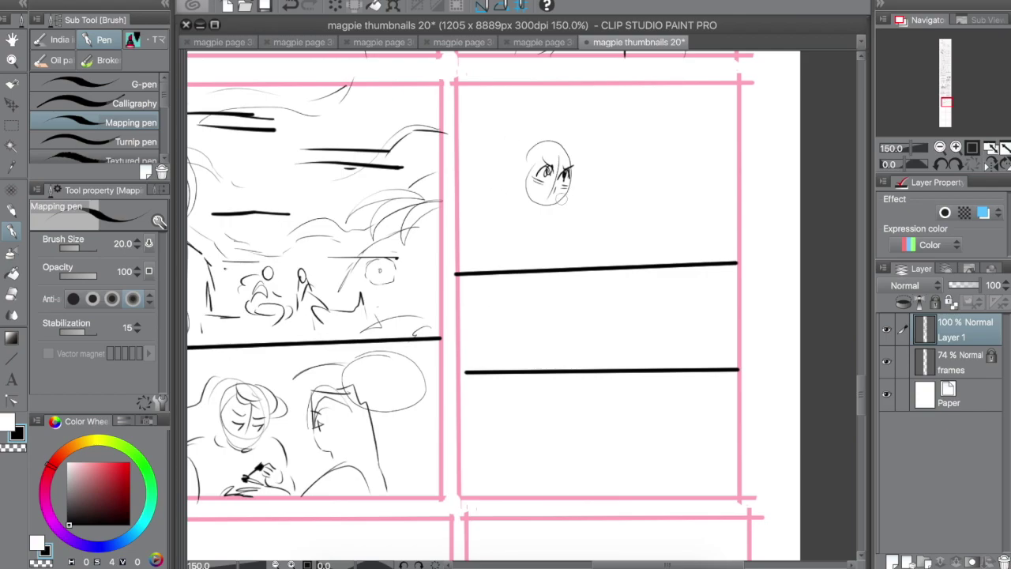
# Add an open mouth, ear, curly hair, neck and broad shoulders to the frowning face in the top panel.
pyautogui.moveTo(536, 200); pyautogui.dragTo(569, 197)
pyautogui.moveTo(528, 164); pyautogui.dragTo(521, 182)
pyautogui.moveTo(559, 145)
pyautogui.mouseDown()
pyautogui.moveTo(585, 175)
pyautogui.moveTo(518, 152)
pyautogui.mouseUp()
pyautogui.moveTo(521, 158)
pyautogui.mouseDown()
pyautogui.moveTo(479, 193)
pyautogui.moveTo(502, 215)
pyautogui.mouseUp()
pyautogui.moveTo(555, 202); pyautogui.dragTo(563, 208)
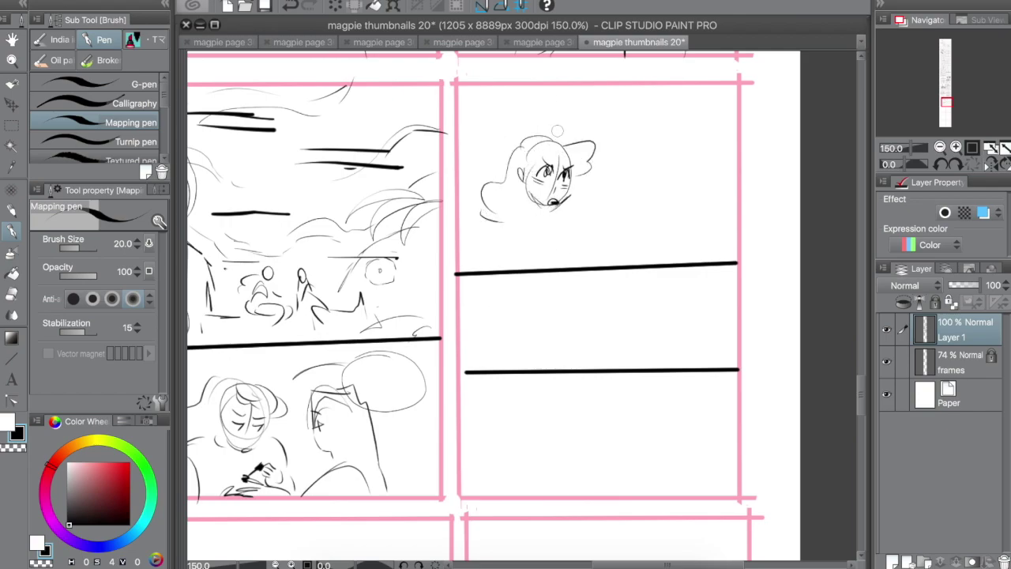
pyautogui.moveTo(563, 127); pyautogui.dragTo(548, 147)
pyautogui.moveTo(557, 139)
pyautogui.mouseDown()
pyautogui.moveTo(528, 157)
pyautogui.moveTo(550, 164)
pyautogui.moveTo(531, 210)
pyautogui.mouseUp()
pyautogui.moveTo(514, 211); pyautogui.dragTo(472, 250)
pyautogui.moveTo(558, 225); pyautogui.dragTo(604, 261)
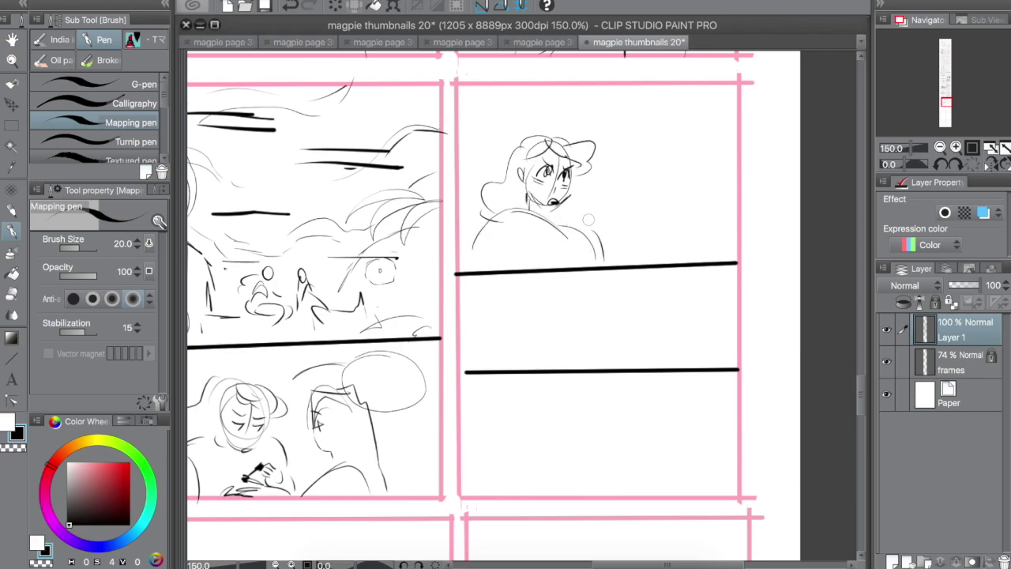
# Sketch the frowning character's raised hand and forearm, with short accent strokes above and crossed lines at the elbow.
pyautogui.moveTo(605, 208)
pyautogui.mouseDown()
pyautogui.moveTo(616, 198)
pyautogui.moveTo(624, 208)
pyautogui.moveTo(621, 191)
pyautogui.mouseUp()
pyautogui.moveTo(630, 166); pyautogui.dragTo(622, 223)
pyautogui.moveTo(600, 222); pyautogui.dragTo(605, 251)
pyautogui.moveTo(625, 224); pyautogui.dragTo(620, 267)
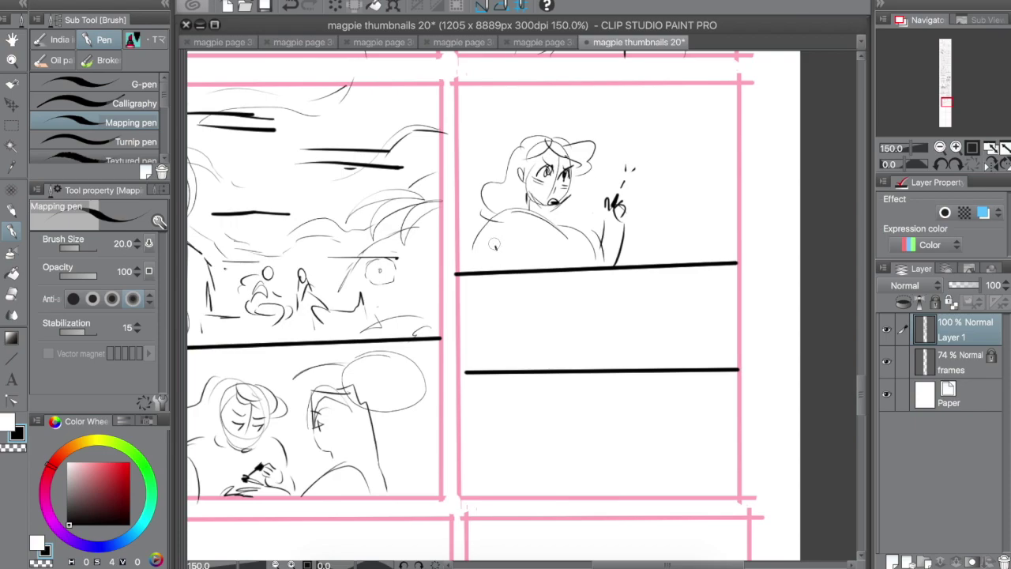
pyautogui.moveTo(494, 245); pyautogui.dragTo(503, 248)
pyautogui.moveTo(585, 259)
pyautogui.mouseDown()
pyautogui.moveTo(635, 260)
pyautogui.moveTo(622, 265)
pyautogui.mouseUp()
# Sketch the long-haired character in profile on the top panel's right side and add an oval speech bubble with a tail above.
pyautogui.moveTo(673, 176); pyautogui.dragTo(672, 201)
pyautogui.moveTo(675, 170); pyautogui.dragTo(669, 259)
pyautogui.moveTo(725, 227); pyautogui.dragTo(726, 257)
pyautogui.moveTo(682, 155); pyautogui.dragTo(716, 207)
pyautogui.moveTo(716, 169)
pyautogui.mouseDown()
pyautogui.moveTo(735, 225)
pyautogui.moveTo(700, 197)
pyautogui.mouseUp()
pyautogui.moveTo(670, 168); pyautogui.dragTo(666, 250)
pyautogui.moveTo(686, 164); pyautogui.dragTo(701, 182)
pyautogui.moveTo(615, 100); pyautogui.dragTo(616, 101)
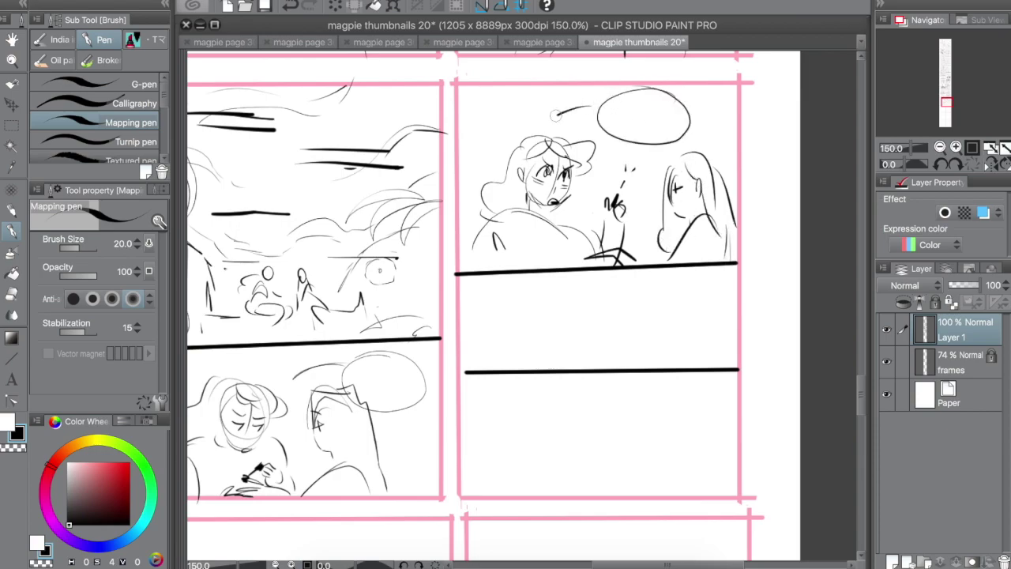
pyautogui.moveTo(558, 116); pyautogui.dragTo(602, 106)
# Sketch the long-haired character's face with brows, eyes, ear and side hair on the right of the middle panel.
pyautogui.moveTo(640, 283)
pyautogui.mouseDown()
pyautogui.moveTo(623, 315)
pyautogui.moveTo(664, 298)
pyautogui.moveTo(624, 326)
pyautogui.moveTo(662, 315)
pyautogui.mouseUp()
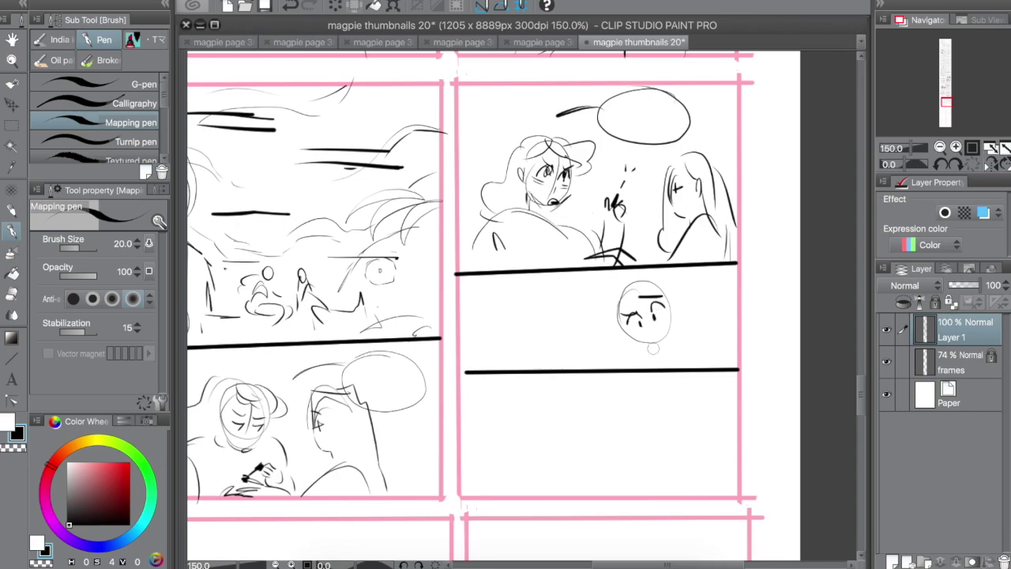
pyautogui.moveTo(613, 284); pyautogui.dragTo(599, 360)
pyautogui.moveTo(621, 286)
pyautogui.mouseDown()
pyautogui.moveTo(610, 358)
pyautogui.moveTo(682, 317)
pyautogui.mouseUp()
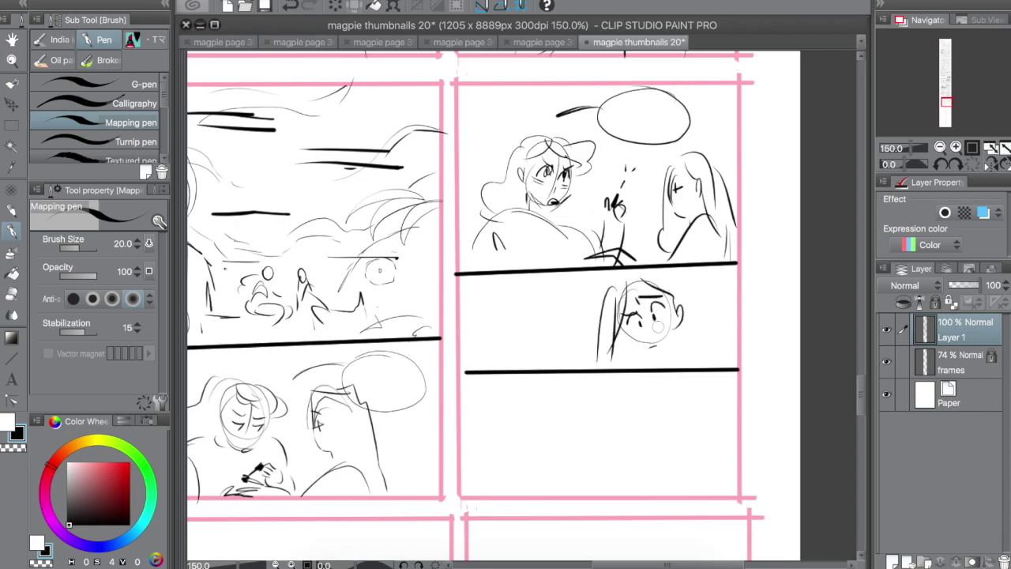
pyautogui.moveTo(622, 332); pyautogui.dragTo(662, 347)
pyautogui.moveTo(658, 348); pyautogui.dragTo(647, 365)
# Add shoulders and heavier long hair to the middle panel's face, and outline the other character's hair and shoulder at the left edge.
pyautogui.moveTo(676, 335); pyautogui.dragTo(726, 354)
pyautogui.moveTo(629, 365); pyautogui.dragTo(738, 365)
pyautogui.moveTo(678, 278); pyautogui.dragTo(689, 341)
pyautogui.moveTo(610, 272); pyautogui.dragTo(591, 365)
pyautogui.moveTo(664, 335); pyautogui.dragTo(662, 361)
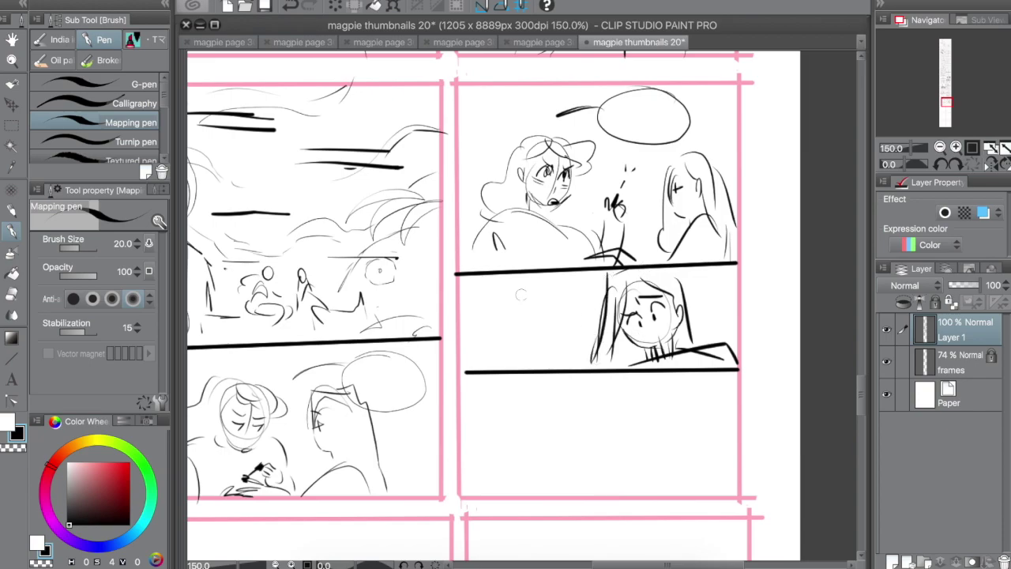
pyautogui.moveTo(474, 287); pyautogui.dragTo(484, 379)
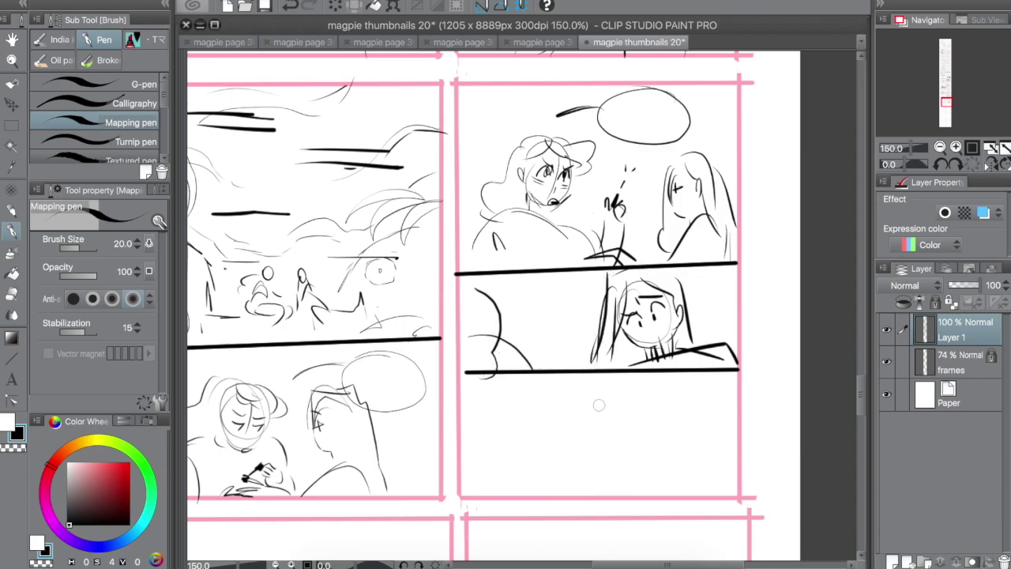
pyautogui.moveTo(499, 340); pyautogui.dragTo(560, 379)
# Sketch the curly-haired character's head, hair and shoulders on the left of the right page's bottom panel.
pyautogui.moveTo(560, 413)
pyautogui.mouseDown()
pyautogui.moveTo(563, 399)
pyautogui.moveTo(563, 426)
pyautogui.moveTo(585, 417)
pyautogui.moveTo(576, 455)
pyautogui.moveTo(601, 412)
pyautogui.mouseUp()
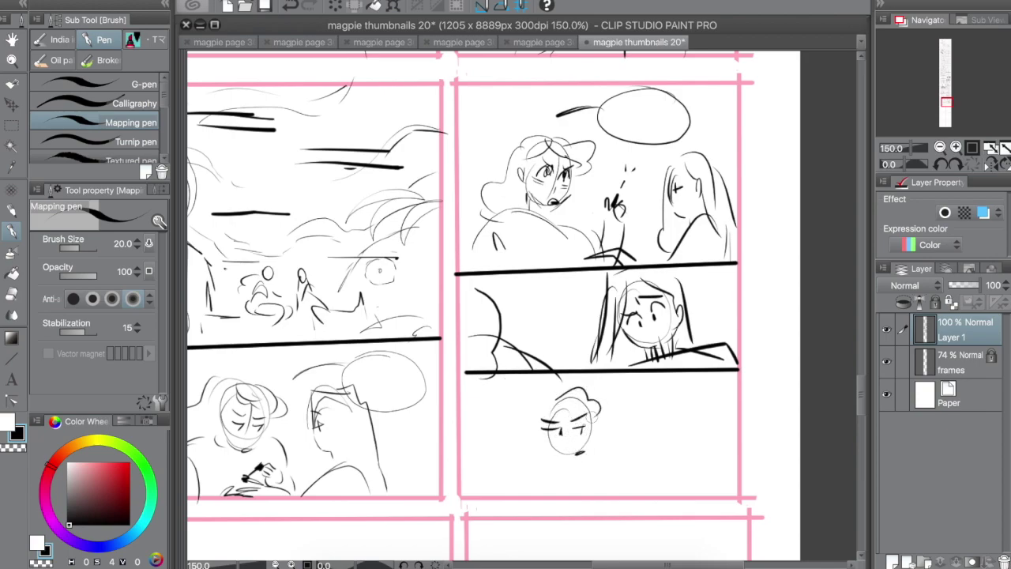
pyautogui.moveTo(534, 431); pyautogui.dragTo(571, 455)
pyautogui.moveTo(512, 495); pyautogui.dragTo(640, 485)
pyautogui.moveTo(521, 399)
pyautogui.mouseDown()
pyautogui.moveTo(500, 493)
pyautogui.moveTo(557, 487)
pyautogui.mouseUp()
# Outline the long-haired character on the bottom panel's right side and draw a speech bubble with a tail above.
pyautogui.moveTo(647, 447); pyautogui.dragTo(680, 421)
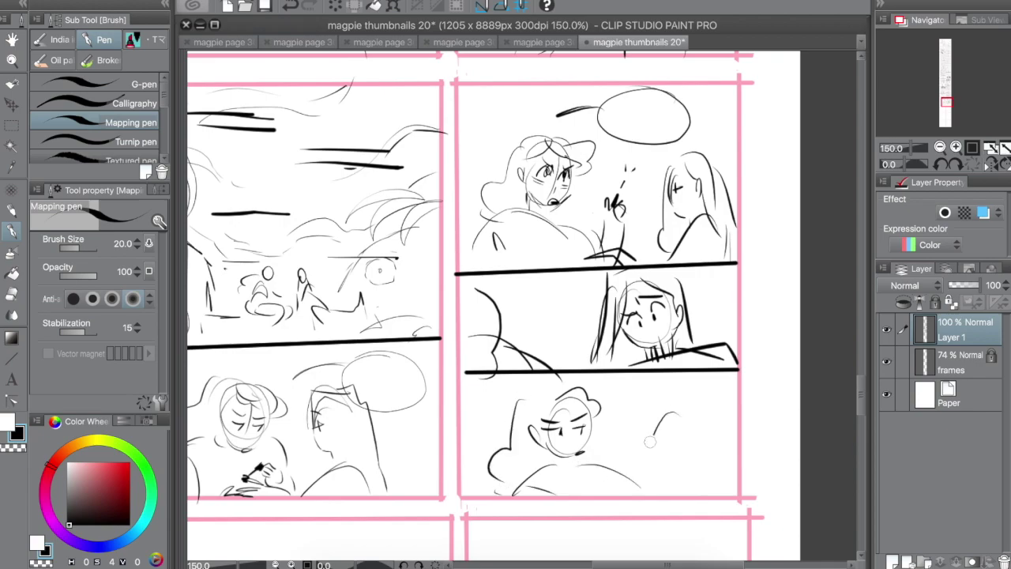
pyautogui.moveTo(640, 486); pyautogui.dragTo(704, 484)
pyautogui.moveTo(710, 442); pyautogui.dragTo(719, 488)
pyautogui.moveTo(641, 387)
pyautogui.mouseDown()
pyautogui.moveTo(678, 377)
pyautogui.moveTo(626, 411)
pyautogui.mouseUp()
pyautogui.moveTo(635, 435)
pyautogui.mouseDown()
pyautogui.moveTo(613, 441)
pyautogui.moveTo(640, 386)
pyautogui.mouseUp()
# Save the thumbnails document and bring the next row of empty page frames into view.
pyautogui.press('space')
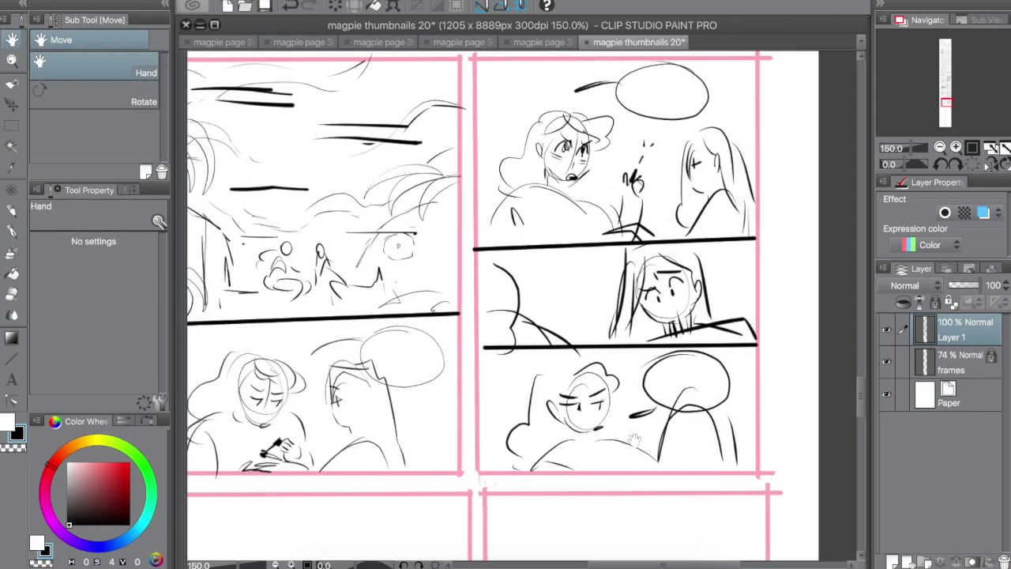
pyautogui.press('super+s')
pyautogui.moveTo(557, 374); pyautogui.dragTo(729, 156)
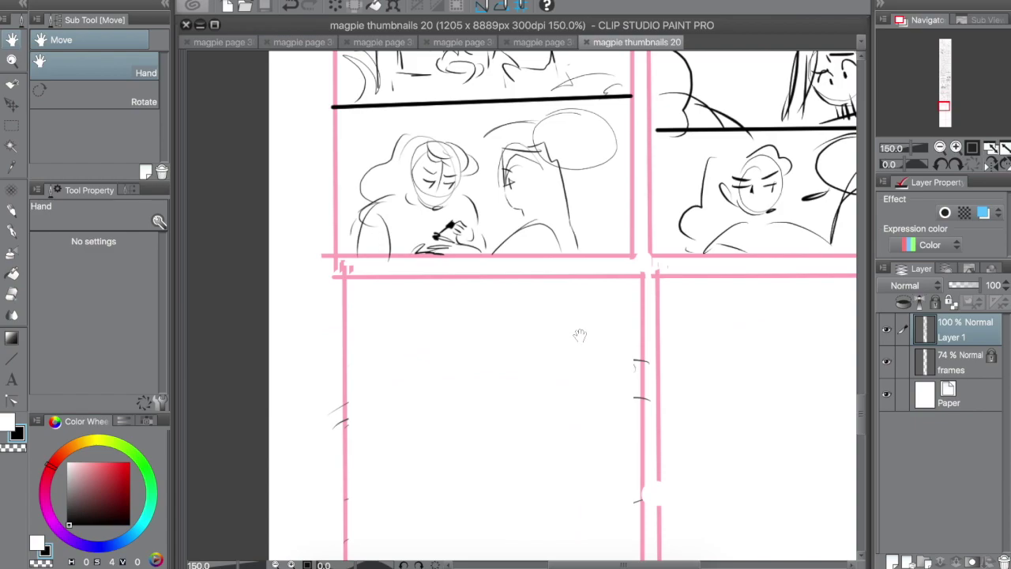
# Erase the speech bubble and its tail from the right page's bottom panel with the hard eraser at size 50.
pyautogui.moveTo(766, 185)
pyautogui.mouseDown()
pyautogui.moveTo(673, 237)
pyautogui.moveTo(554, 408)
pyautogui.mouseUp()
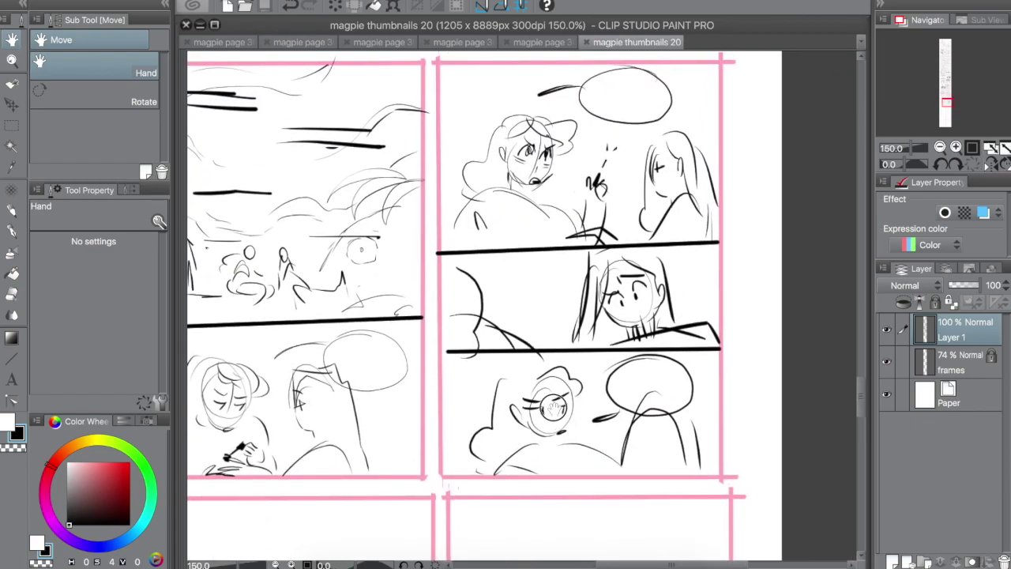
pyautogui.press('e')
pyautogui.press('[')
pyautogui.press('[')
pyautogui.press('[')
pyautogui.press('[')
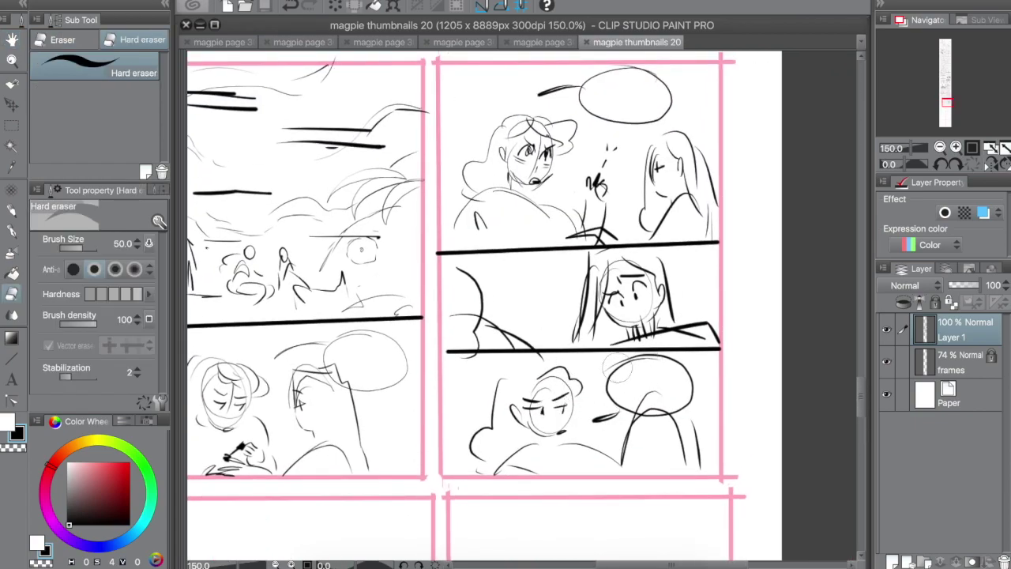
pyautogui.moveTo(611, 369)
pyautogui.mouseDown()
pyautogui.moveTo(689, 369)
pyautogui.moveTo(632, 395)
pyautogui.moveTo(621, 419)
pyautogui.moveTo(656, 441)
pyautogui.mouseUp()
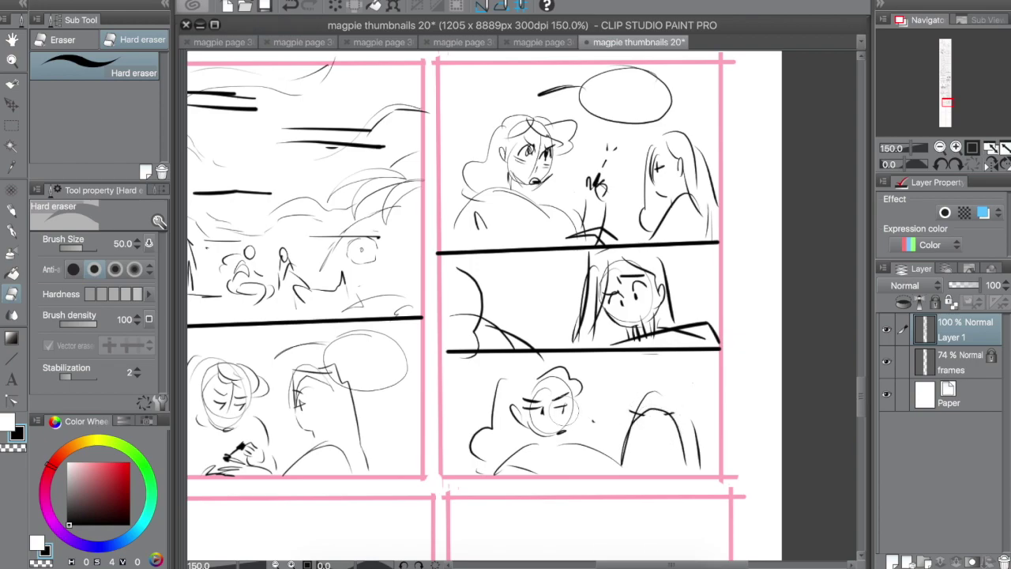
# Select the two characters in the right page's bottom panel and shift them slightly to the right.
pyautogui.press('m')
pyautogui.moveTo(459, 362)
pyautogui.mouseDown()
pyautogui.moveTo(692, 469)
pyautogui.moveTo(711, 448)
pyautogui.mouseUp()
pyautogui.hotkey('ctrl', 't')
pyautogui.press('Return')
# Sketch a new speech bubble at the bottom panel's left side and add pen strokes between and above the two characters.
pyautogui.press('p')
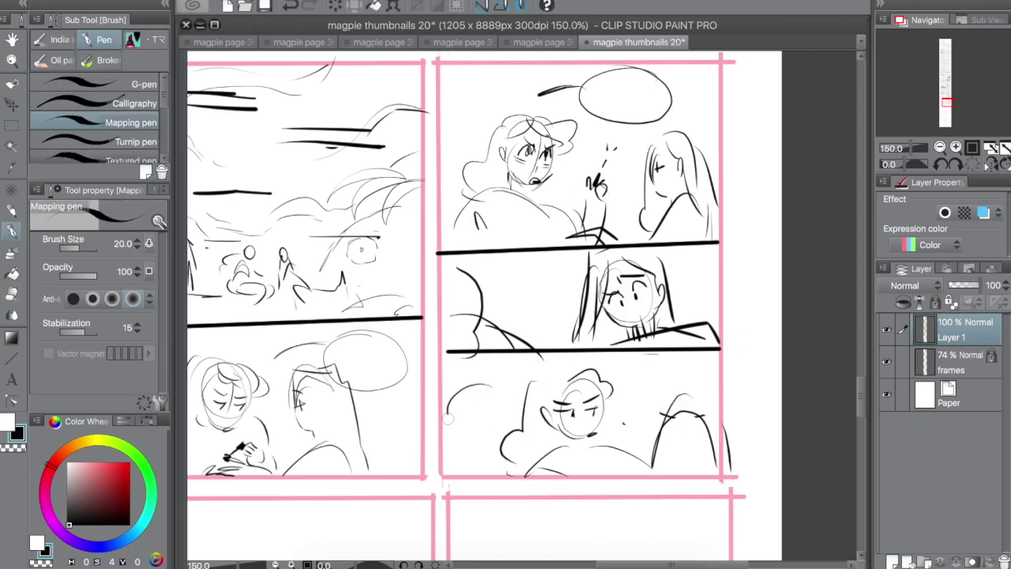
pyautogui.moveTo(517, 379); pyautogui.dragTo(528, 383)
pyautogui.moveTo(490, 413); pyautogui.dragTo(505, 427)
pyautogui.moveTo(612, 393); pyautogui.dragTo(644, 431)
pyautogui.moveTo(594, 363); pyautogui.dragTo(656, 407)
pyautogui.moveTo(632, 356)
pyautogui.mouseDown()
pyautogui.moveTo(676, 389)
pyautogui.moveTo(720, 392)
pyautogui.mouseUp()
# Divide the next row's left page into three tiers with straight lines and split the bottom tier into three narrow panels.
pyautogui.press('space')
pyautogui.moveTo(490, 465); pyautogui.dragTo(600, 313)
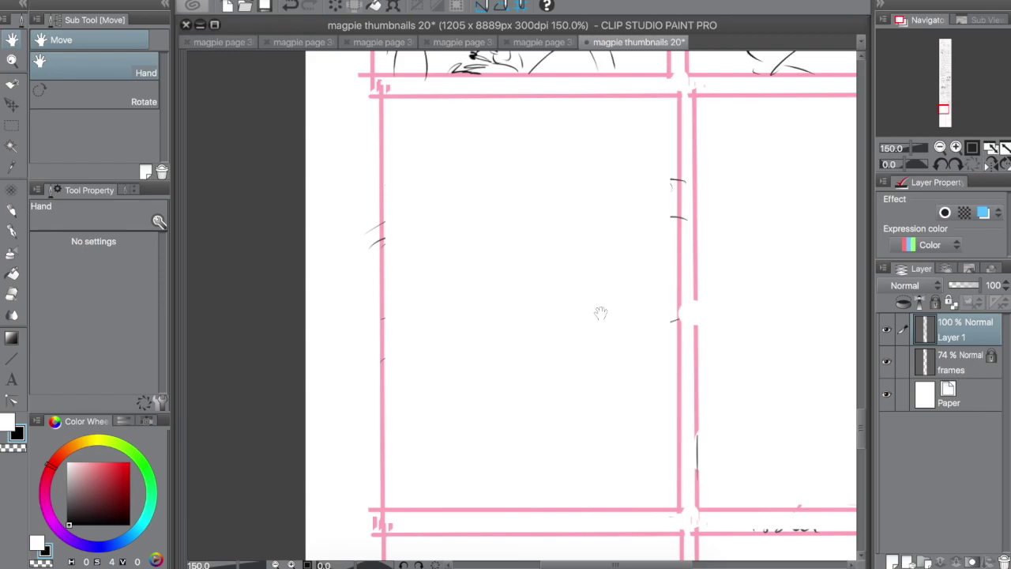
pyautogui.press('u')
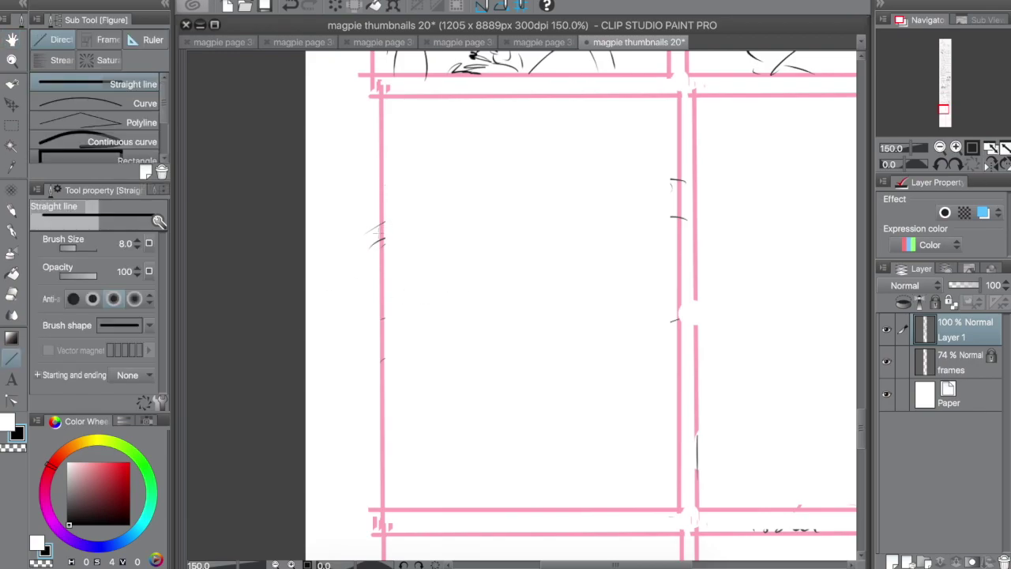
pyautogui.moveTo(377, 194); pyautogui.dragTo(677, 187)
pyautogui.moveTo(378, 304); pyautogui.dragTo(678, 311)
pyautogui.hotkey('ctrl', 'z')
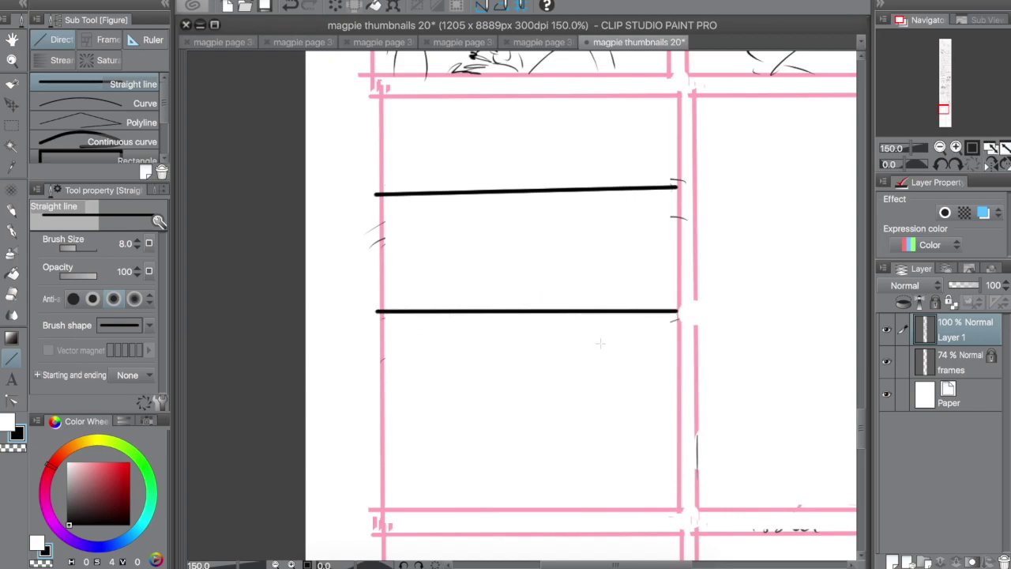
pyautogui.hotkey('ctrl', 'z')
pyautogui.moveTo(377, 327); pyautogui.dragTo(668, 327)
pyautogui.moveTo(491, 336); pyautogui.dragTo(485, 504)
pyautogui.moveTo(576, 335)
pyautogui.mouseDown()
pyautogui.moveTo(571, 492)
pyautogui.moveTo(583, 508)
pyautogui.mouseUp()
# Rule a straight divider across the right page to separate its top panel.
pyautogui.press('space')
pyautogui.moveTo(645, 346); pyautogui.dragTo(517, 348)
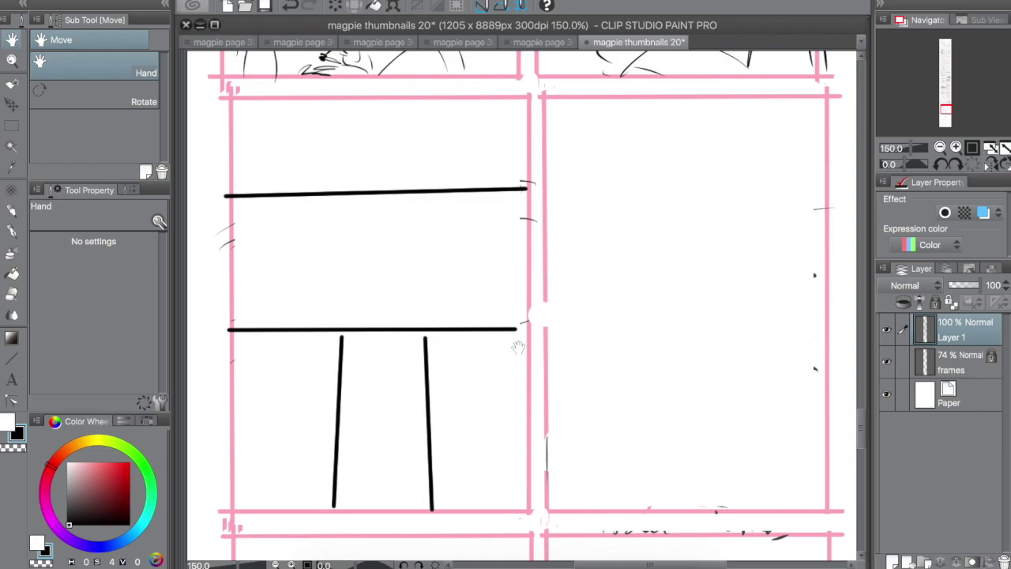
pyautogui.moveTo(544, 212)
pyautogui.mouseDown()
pyautogui.moveTo(819, 208)
pyautogui.moveTo(826, 196)
pyautogui.mouseUp()
pyautogui.hotkey('ctrl', 'z')
pyautogui.moveTo(547, 318); pyautogui.dragTo(813, 317)
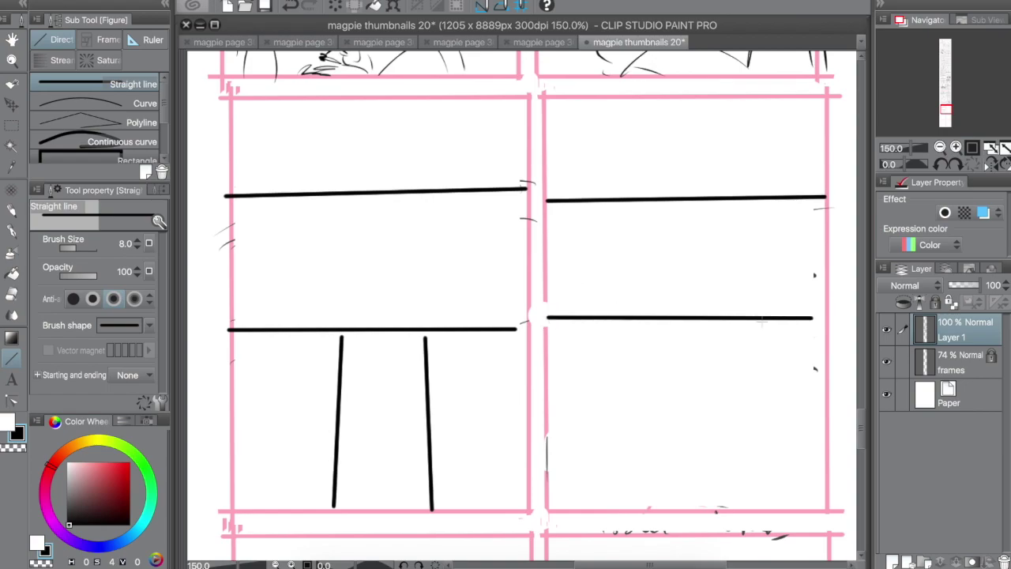
pyautogui.moveTo(549, 422); pyautogui.dragTo(822, 417)
pyautogui.moveTo(685, 326); pyautogui.dragTo(684, 406)
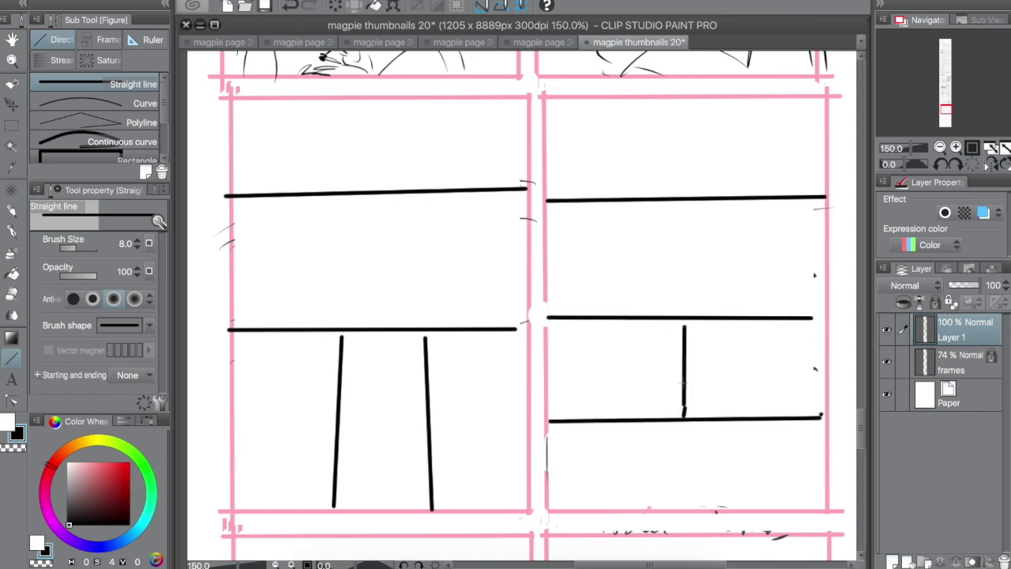
pyautogui.hotkey('ctrl', 'z')
pyautogui.hotkey('ctrl', 'z')
pyautogui.hotkey('ctrl', 'z')
# Rule a second horizontal divider across the right page and split its middle and bottom tiers into two panels each.
pyautogui.moveTo(546, 328); pyautogui.dragTo(826, 332)
pyautogui.moveTo(684, 96)
pyautogui.mouseDown()
pyautogui.moveTo(677, 326)
pyautogui.moveTo(693, 510)
pyautogui.mouseUp()
pyautogui.hotkey('ctrl', 'z')
pyautogui.hotkey('ctrl', 'z')
pyautogui.moveTo(709, 336); pyautogui.dragTo(713, 508)
# Divide the following row's left page into three tiers and split the middle tier in two with a vertical line.
pyautogui.press('space')
pyautogui.moveTo(631, 532); pyautogui.dragTo(661, 190)
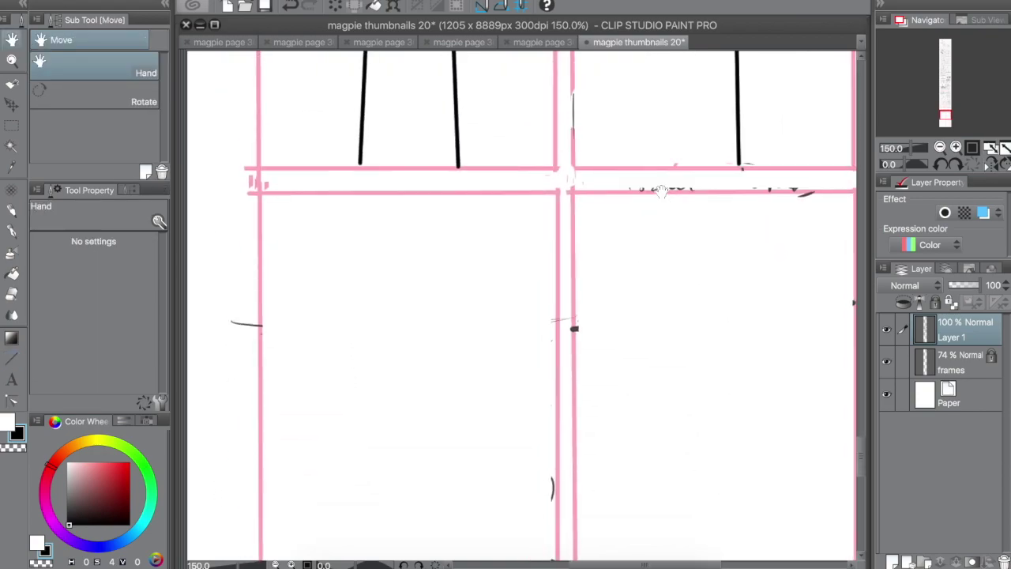
pyautogui.moveTo(661, 192); pyautogui.dragTo(666, 116)
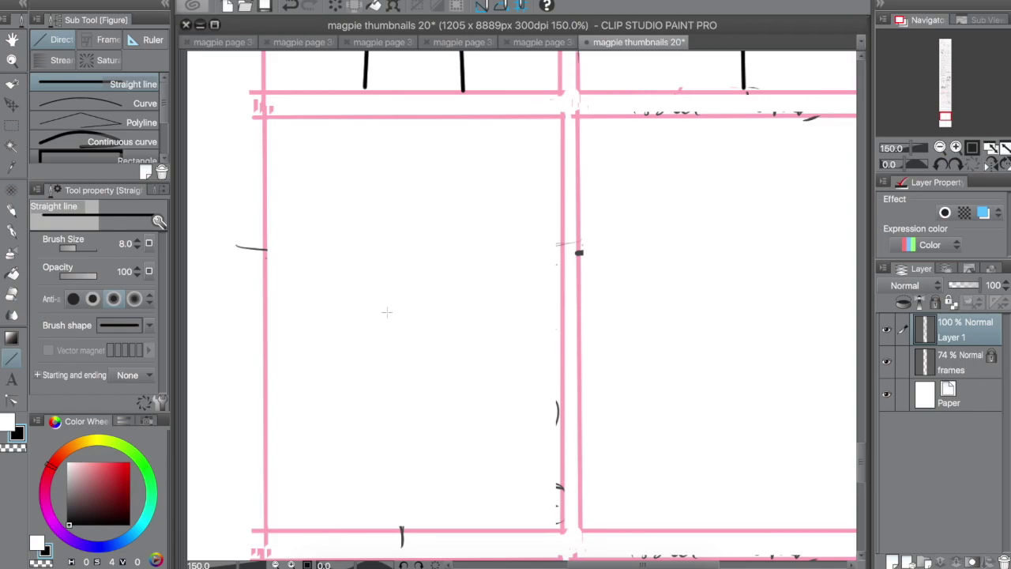
pyautogui.moveTo(267, 253)
pyautogui.mouseDown()
pyautogui.moveTo(535, 261)
pyautogui.moveTo(561, 247)
pyautogui.mouseUp()
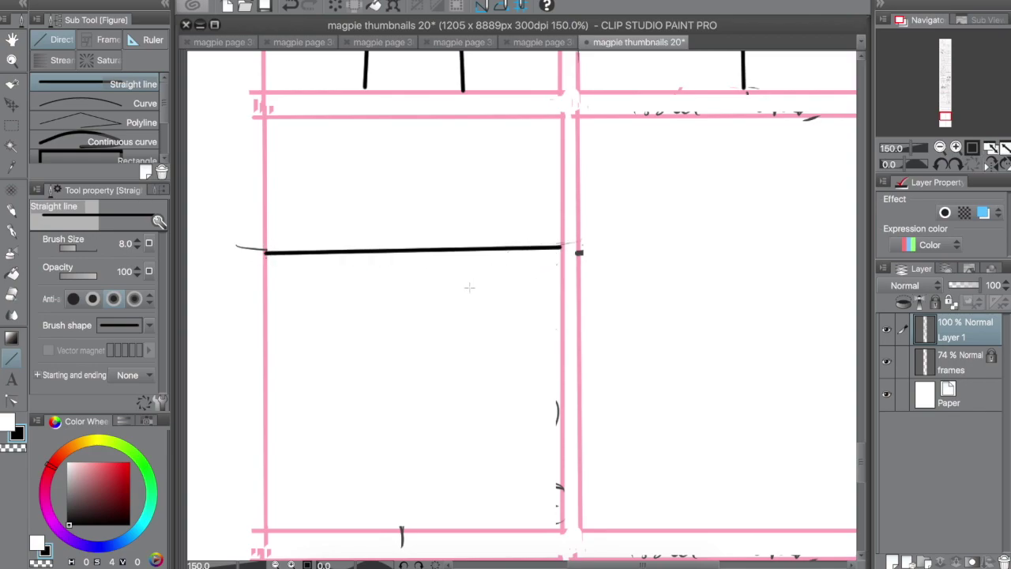
pyautogui.moveTo(266, 389); pyautogui.dragTo(560, 390)
pyautogui.moveTo(421, 253); pyautogui.dragTo(415, 387)
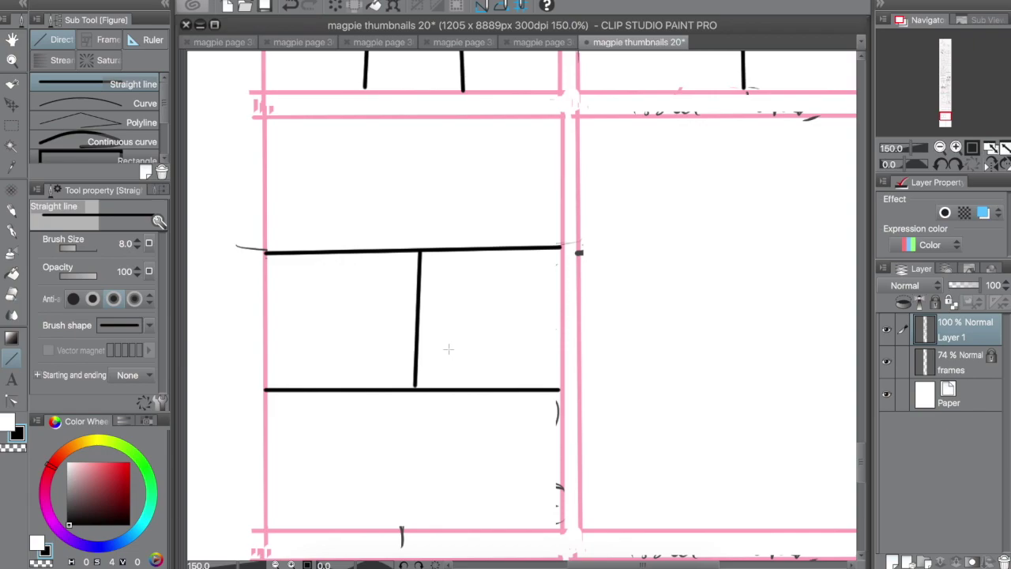
# Erase the top divider on the previous row's left page and rule it again slightly higher.
pyautogui.press('space')
pyautogui.moveTo(406, 253); pyautogui.dragTo(448, 484)
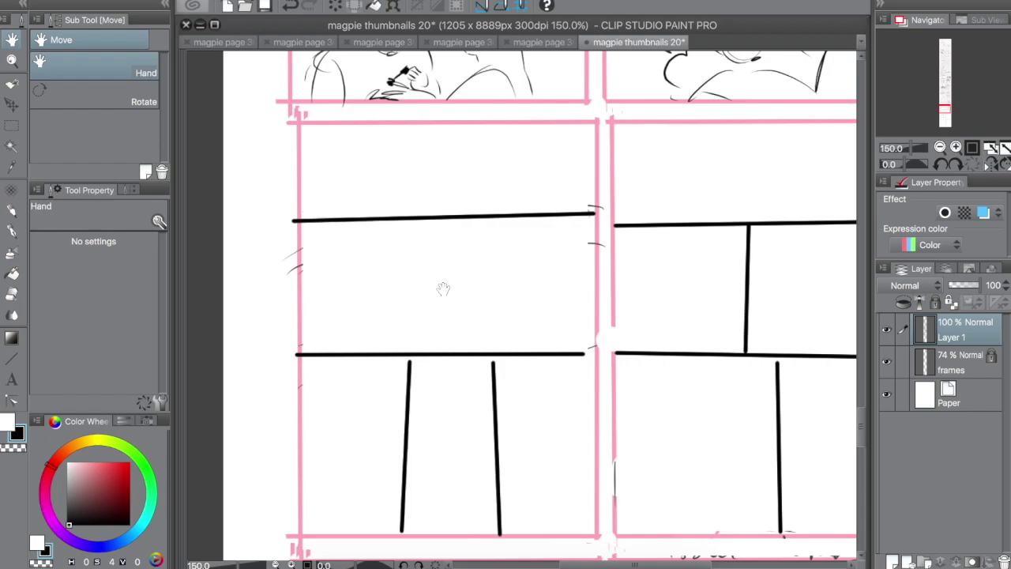
pyautogui.moveTo(433, 238); pyautogui.dragTo(433, 239)
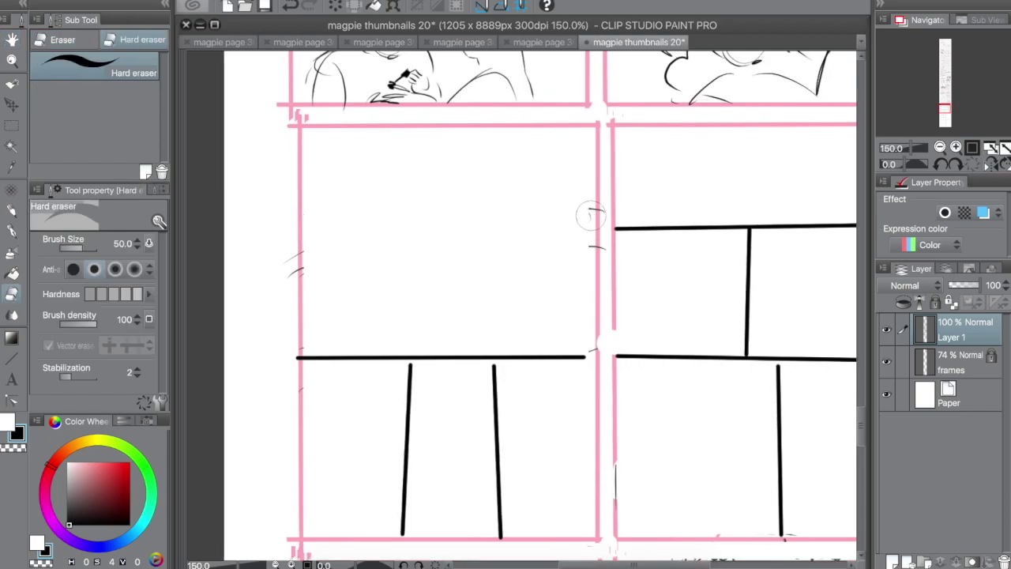
pyautogui.press('u')
pyautogui.moveTo(297, 218); pyautogui.dragTo(594, 210)
# Sketch a close-up of a resting hand and its sleeve in the left page's top panel.
pyautogui.press('b')
pyautogui.moveTo(452, 172)
pyautogui.mouseDown()
pyautogui.moveTo(508, 177)
pyautogui.moveTo(521, 196)
pyautogui.mouseUp()
pyautogui.moveTo(453, 172)
pyautogui.mouseDown()
pyautogui.moveTo(409, 184)
pyautogui.moveTo(507, 197)
pyautogui.mouseUp()
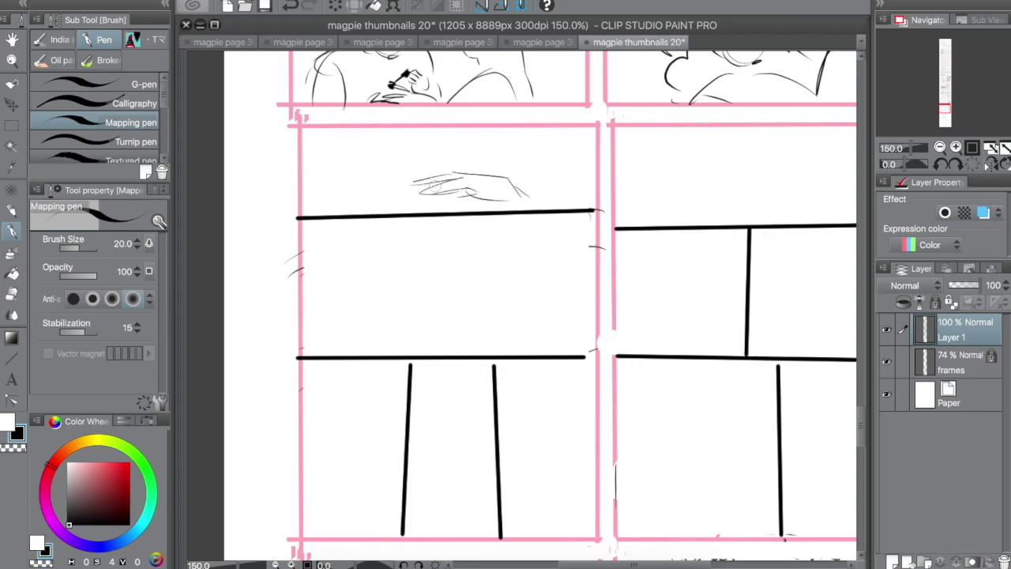
pyautogui.moveTo(429, 187); pyautogui.dragTo(397, 197)
pyautogui.moveTo(413, 185)
pyautogui.mouseDown()
pyautogui.moveTo(442, 182)
pyautogui.moveTo(504, 208)
pyautogui.moveTo(387, 136)
pyautogui.moveTo(419, 162)
pyautogui.moveTo(353, 188)
pyautogui.moveTo(369, 213)
pyautogui.mouseUp()
pyautogui.moveTo(488, 202); pyautogui.dragTo(441, 213)
# Complete the top panel with arm and body lines around the hand and an oval speech bubble with a tail.
pyautogui.moveTo(369, 171); pyautogui.dragTo(312, 190)
pyautogui.moveTo(312, 140); pyautogui.dragTo(319, 188)
pyautogui.moveTo(503, 177); pyautogui.dragTo(529, 213)
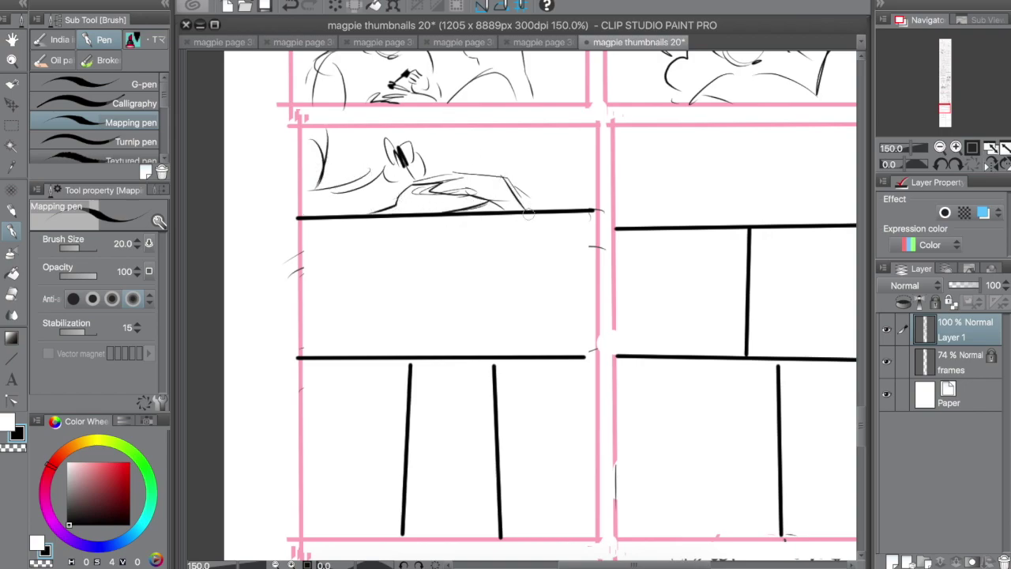
pyautogui.moveTo(588, 131); pyautogui.dragTo(564, 206)
pyautogui.moveTo(510, 139); pyautogui.dragTo(439, 157)
# Sketch a seated figure seen from behind and a row of desks along the bottom of the left page's middle panel.
pyautogui.press('space')
pyautogui.moveTo(468, 269); pyautogui.dragTo(474, 235)
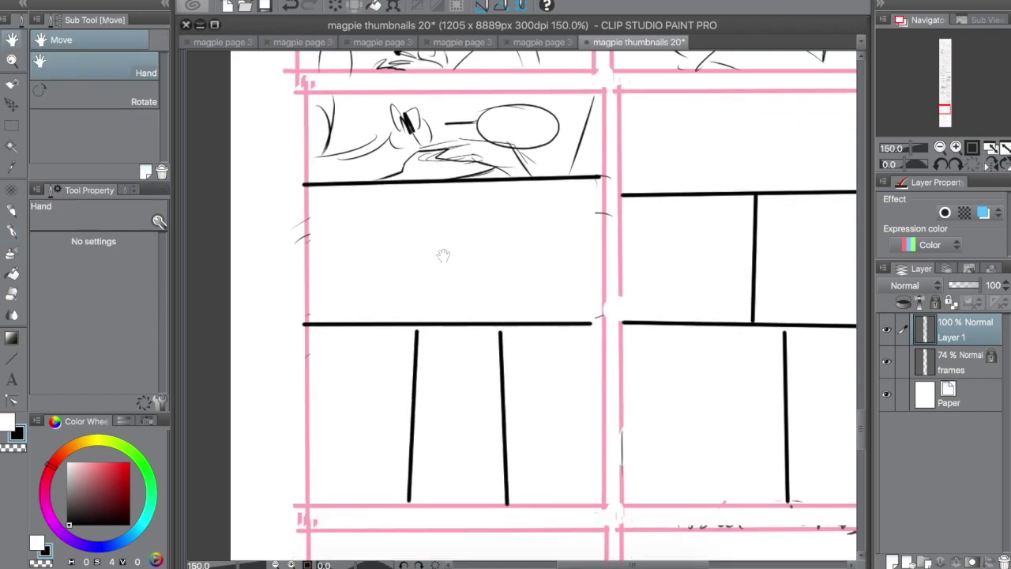
pyautogui.press('p')
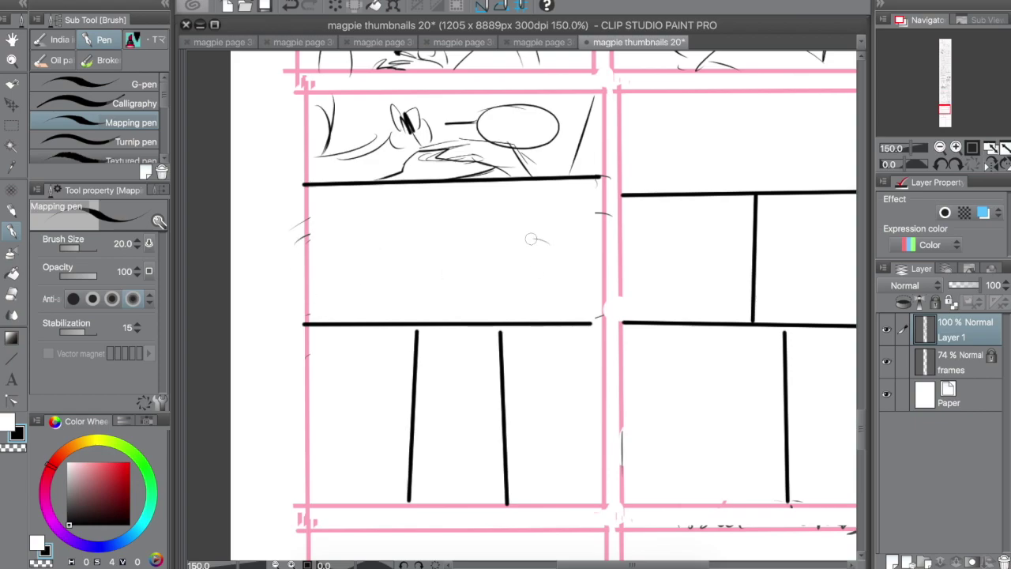
pyautogui.moveTo(522, 275)
pyautogui.mouseDown()
pyautogui.moveTo(553, 251)
pyautogui.moveTo(555, 277)
pyautogui.moveTo(527, 296)
pyautogui.moveTo(574, 297)
pyautogui.mouseUp()
pyautogui.moveTo(518, 286)
pyautogui.mouseDown()
pyautogui.moveTo(508, 305)
pyautogui.moveTo(567, 307)
pyautogui.mouseUp()
pyautogui.moveTo(516, 318); pyautogui.dragTo(516, 299)
pyautogui.moveTo(516, 299)
pyautogui.mouseDown()
pyautogui.moveTo(582, 298)
pyautogui.moveTo(587, 315)
pyautogui.mouseUp()
pyautogui.moveTo(519, 286); pyautogui.dragTo(513, 310)
pyautogui.moveTo(408, 315); pyautogui.dragTo(469, 316)
pyautogui.moveTo(335, 315); pyautogui.dragTo(374, 316)
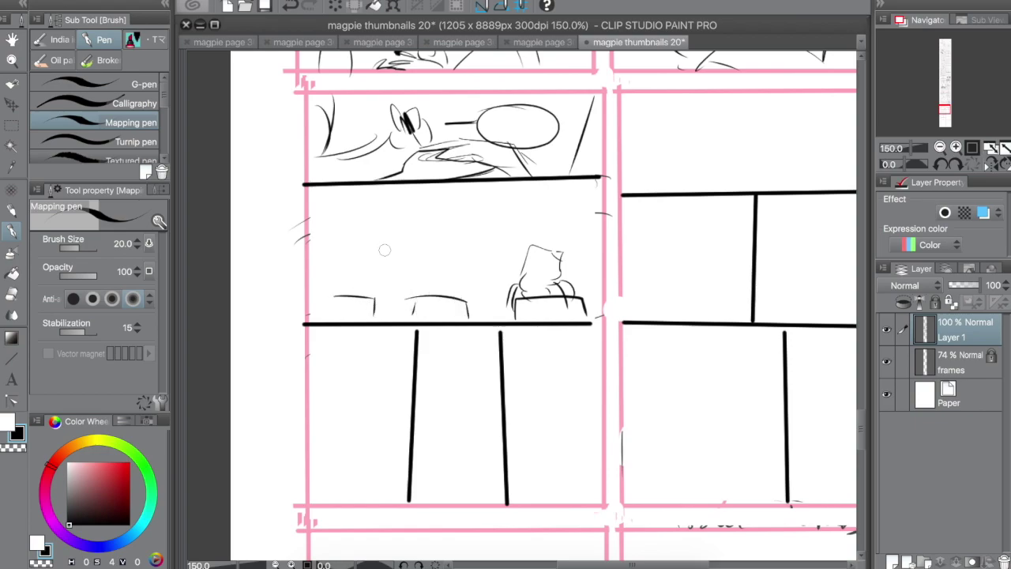
# Add a seated figure at the left and two standing figures behind the desks, with horizontal room and desk lines.
pyautogui.moveTo(336, 200)
pyautogui.mouseDown()
pyautogui.moveTo(472, 200)
pyautogui.moveTo(474, 237)
pyautogui.mouseUp()
pyautogui.moveTo(344, 251)
pyautogui.mouseDown()
pyautogui.moveTo(489, 251)
pyautogui.moveTo(348, 254)
pyautogui.moveTo(367, 272)
pyautogui.moveTo(373, 303)
pyautogui.mouseUp()
pyautogui.moveTo(450, 192); pyautogui.dragTo(458, 248)
pyautogui.moveTo(441, 218); pyautogui.dragTo(455, 282)
pyautogui.moveTo(423, 235); pyautogui.dragTo(416, 275)
pyautogui.moveTo(464, 290)
pyautogui.mouseDown()
pyautogui.moveTo(508, 293)
pyautogui.moveTo(504, 312)
pyautogui.mouseUp()
pyautogui.moveTo(382, 289); pyautogui.dragTo(422, 286)
# Outline the rectangular wall board, the room's corner and a diagonal floor line on the middle panel's right side.
pyautogui.moveTo(482, 198); pyautogui.dragTo(483, 250)
pyautogui.moveTo(571, 184); pyautogui.dragTo(570, 255)
pyautogui.moveTo(479, 200)
pyautogui.mouseDown()
pyautogui.moveTo(573, 198)
pyautogui.moveTo(584, 215)
pyautogui.mouseUp()
pyautogui.moveTo(511, 239); pyautogui.dragTo(519, 215)
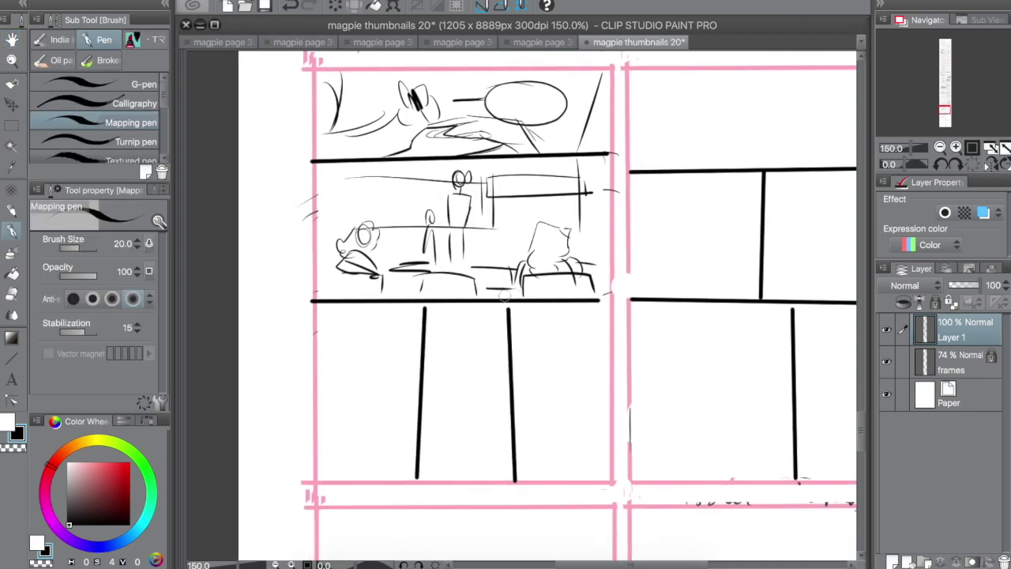
pyautogui.moveTo(615, 257); pyautogui.dragTo(539, 292)
# Sketch a smiling curly-haired character and a black-filled foreground figure in the first bottom panel, with a speech bubble above.
pyautogui.moveTo(343, 392)
pyautogui.mouseDown()
pyautogui.moveTo(391, 402)
pyautogui.moveTo(370, 422)
pyautogui.moveTo(368, 409)
pyautogui.moveTo(373, 436)
pyautogui.moveTo(362, 438)
pyautogui.moveTo(351, 412)
pyautogui.moveTo(373, 472)
pyautogui.mouseUp()
pyautogui.press('e')
pyautogui.press('p')
pyautogui.moveTo(352, 437)
pyautogui.mouseDown()
pyautogui.moveTo(353, 469)
pyautogui.moveTo(349, 453)
pyautogui.moveTo(375, 413)
pyautogui.moveTo(385, 473)
pyautogui.moveTo(343, 407)
pyautogui.moveTo(363, 466)
pyautogui.moveTo(372, 443)
pyautogui.mouseUp()
pyautogui.press('e')
pyautogui.press('p')
pyautogui.moveTo(356, 367)
pyautogui.mouseDown()
pyautogui.moveTo(342, 388)
pyautogui.moveTo(363, 389)
pyautogui.moveTo(342, 387)
pyautogui.moveTo(352, 388)
pyautogui.moveTo(348, 398)
pyautogui.moveTo(343, 365)
pyautogui.moveTo(325, 416)
pyautogui.moveTo(312, 418)
pyautogui.moveTo(345, 402)
pyautogui.moveTo(320, 410)
pyautogui.mouseUp()
pyautogui.press('e')
pyautogui.click(346, 405)
pyautogui.press('p')
pyautogui.press('e')
pyautogui.press('p')
pyautogui.moveTo(323, 386)
pyautogui.mouseDown()
pyautogui.moveTo(313, 394)
pyautogui.moveTo(402, 431)
pyautogui.moveTo(387, 403)
pyautogui.moveTo(403, 449)
pyautogui.moveTo(379, 410)
pyautogui.moveTo(399, 466)
pyautogui.moveTo(335, 488)
pyautogui.mouseUp()
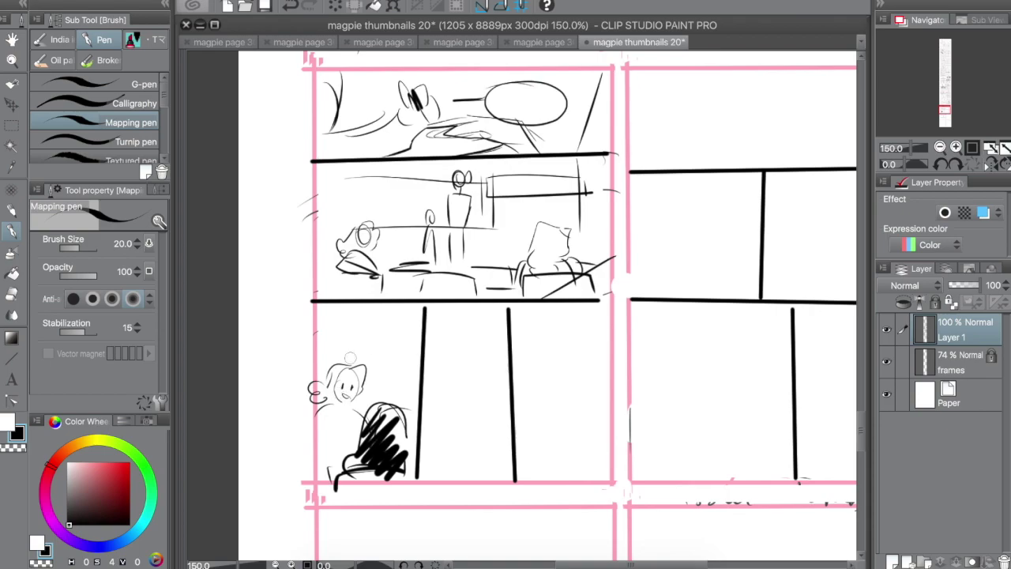
pyautogui.moveTo(382, 314); pyautogui.dragTo(378, 364)
# Sketch the frowning character's face, hair and shoulders in the narrow centre bottom panel, with a curved line beside them.
pyautogui.moveTo(425, 373); pyautogui.dragTo(448, 491)
pyautogui.moveTo(479, 364)
pyautogui.mouseDown()
pyautogui.moveTo(459, 394)
pyautogui.moveTo(479, 366)
pyautogui.mouseUp()
pyautogui.press('super+z')
pyautogui.moveTo(477, 390)
pyautogui.mouseDown()
pyautogui.moveTo(447, 453)
pyautogui.moveTo(461, 468)
pyautogui.mouseUp()
pyautogui.moveTo(510, 443); pyautogui.dragTo(469, 471)
pyautogui.moveTo(471, 416); pyautogui.dragTo(474, 425)
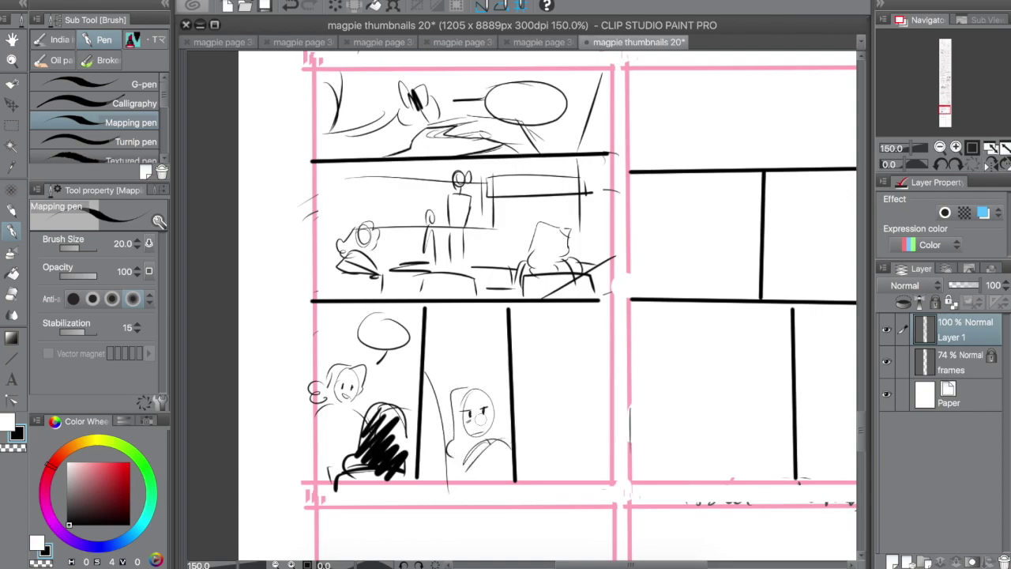
pyautogui.moveTo(472, 380)
pyautogui.mouseDown()
pyautogui.moveTo(505, 402)
pyautogui.moveTo(498, 446)
pyautogui.moveTo(461, 444)
pyautogui.moveTo(457, 461)
pyautogui.moveTo(463, 406)
pyautogui.mouseUp()
pyautogui.moveTo(476, 385); pyautogui.dragTo(488, 412)
# Fill in the background above the frowning character with wall lines and small dots.
pyautogui.moveTo(448, 306)
pyautogui.mouseDown()
pyautogui.moveTo(447, 364)
pyautogui.moveTo(491, 332)
pyautogui.mouseUp()
pyautogui.moveTo(457, 309)
pyautogui.mouseDown()
pyautogui.moveTo(461, 329)
pyautogui.moveTo(504, 327)
pyautogui.mouseUp()
pyautogui.click(471, 355)
pyautogui.moveTo(455, 366)
pyautogui.mouseDown()
pyautogui.moveTo(478, 367)
pyautogui.moveTo(429, 387)
pyautogui.mouseUp()
pyautogui.click(485, 351)
pyautogui.click(479, 319)
pyautogui.moveTo(431, 377); pyautogui.dragTo(447, 406)
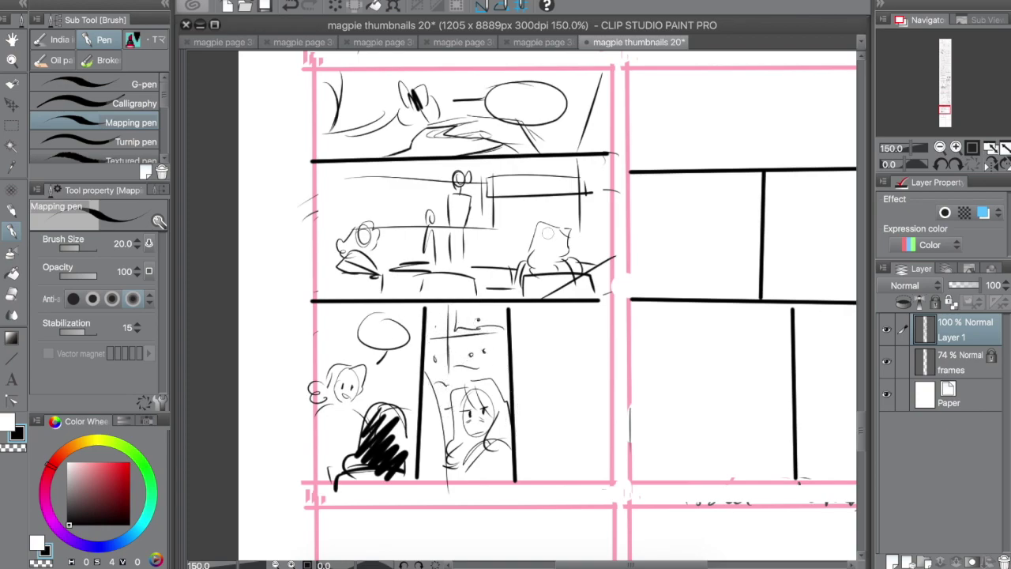
# Add angled wall lines and small dots at the right edge of the left page's middle panel.
pyautogui.moveTo(612, 168); pyautogui.dragTo(582, 184)
pyautogui.moveTo(580, 184)
pyautogui.mouseDown()
pyautogui.moveTo(581, 252)
pyautogui.moveTo(607, 241)
pyautogui.mouseUp()
pyautogui.click(594, 220)
pyautogui.click(603, 189)
pyautogui.click(599, 208)
pyautogui.click(599, 228)
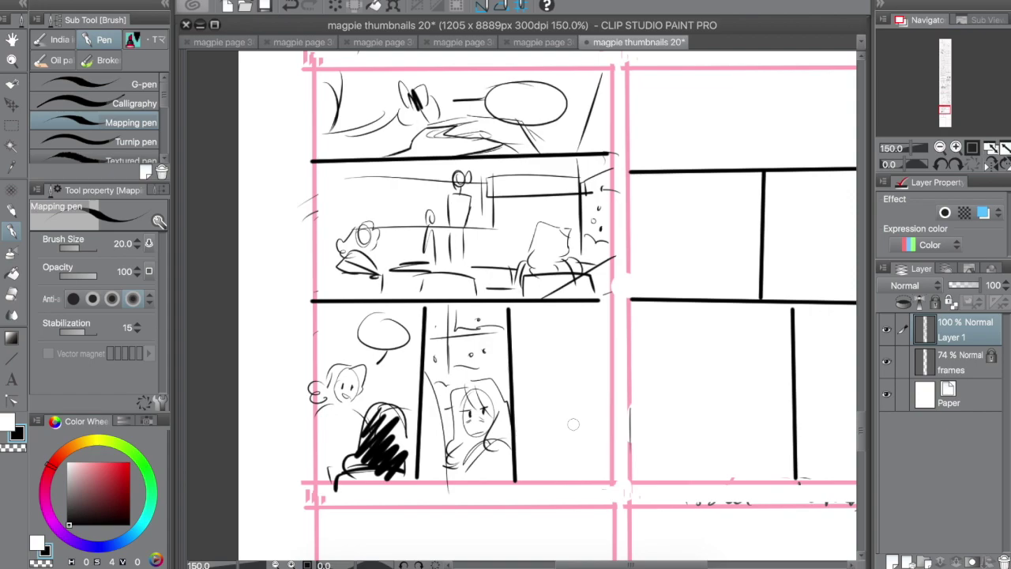
# Sketch the worried curly-haired character's face, hair and shoulders in the left page's last bottom panel.
pyautogui.moveTo(539, 377)
pyautogui.mouseDown()
pyautogui.moveTo(570, 372)
pyautogui.moveTo(535, 395)
pyautogui.moveTo(547, 388)
pyautogui.mouseUp()
pyautogui.moveTo(553, 393)
pyautogui.mouseDown()
pyautogui.moveTo(571, 389)
pyautogui.moveTo(550, 405)
pyautogui.mouseUp()
pyautogui.moveTo(540, 401)
pyautogui.mouseDown()
pyautogui.moveTo(548, 413)
pyautogui.moveTo(574, 395)
pyautogui.mouseUp()
pyautogui.moveTo(563, 402)
pyautogui.mouseDown()
pyautogui.moveTo(561, 419)
pyautogui.moveTo(529, 431)
pyautogui.moveTo(609, 435)
pyautogui.moveTo(557, 474)
pyautogui.mouseUp()
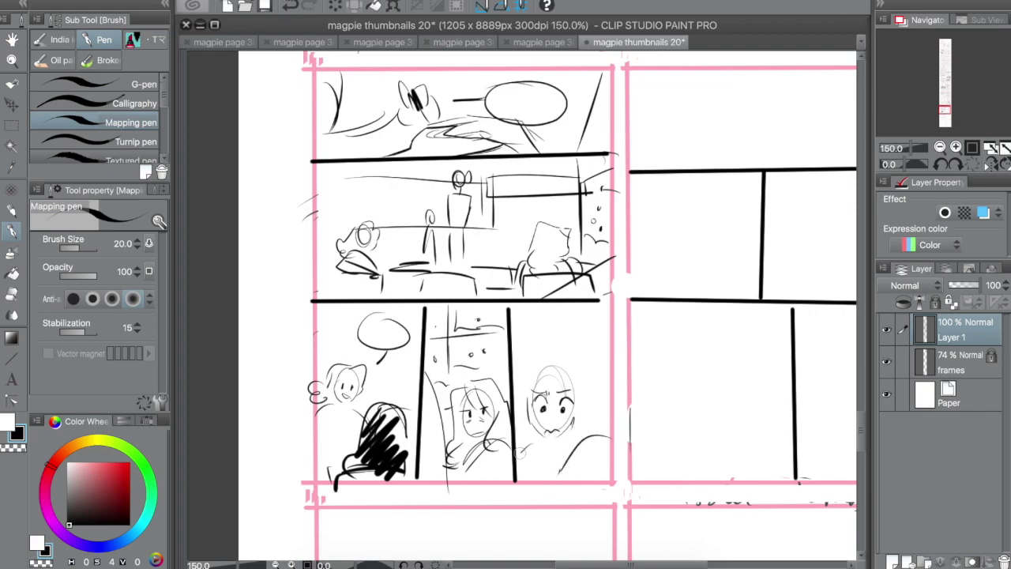
pyautogui.moveTo(553, 371); pyautogui.dragTo(582, 373)
# Sketch the curly-haired character standing in the right page's top panel.
pyautogui.press('space')
pyautogui.moveTo(688, 367); pyautogui.dragTo(507, 386)
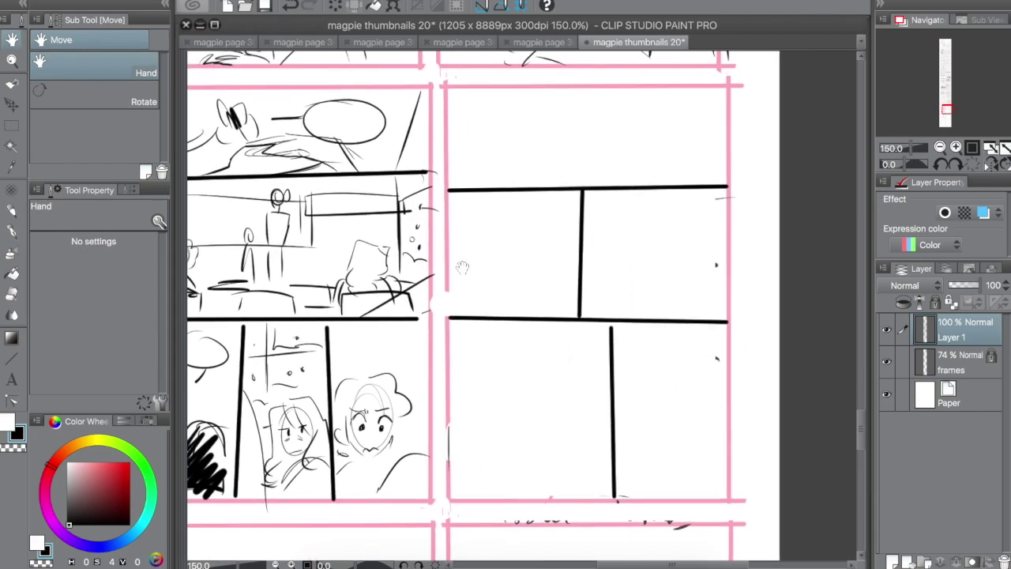
pyautogui.moveTo(463, 264); pyautogui.dragTo(416, 286)
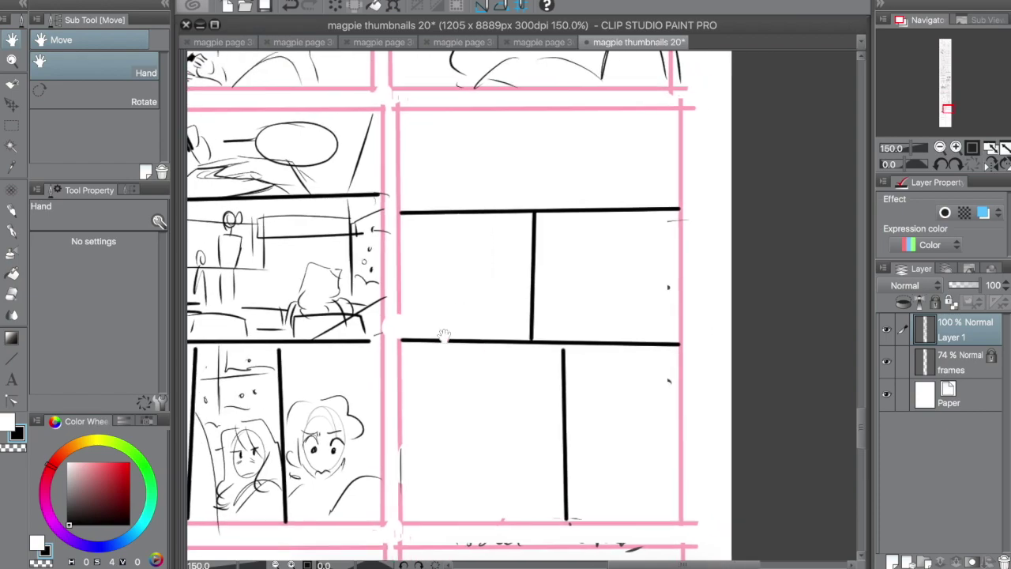
pyautogui.moveTo(486, 145)
pyautogui.mouseDown()
pyautogui.moveTo(487, 125)
pyautogui.moveTo(490, 153)
pyautogui.moveTo(473, 150)
pyautogui.mouseUp()
pyautogui.moveTo(479, 126); pyautogui.dragTo(499, 144)
pyautogui.moveTo(477, 160); pyautogui.dragTo(460, 196)
pyautogui.moveTo(491, 161); pyautogui.dragTo(503, 200)
pyautogui.moveTo(492, 182); pyautogui.dragTo(495, 207)
pyautogui.moveTo(473, 167); pyautogui.dragTo(457, 207)
# Sketch the second, lower figure beside the standing character in the right page's top panel.
pyautogui.moveTo(538, 161); pyautogui.dragTo(560, 161)
pyautogui.moveTo(541, 162)
pyautogui.mouseDown()
pyautogui.moveTo(539, 195)
pyautogui.moveTo(577, 186)
pyautogui.mouseUp()
pyautogui.moveTo(548, 178)
pyautogui.mouseDown()
pyautogui.moveTo(557, 190)
pyautogui.moveTo(537, 202)
pyautogui.mouseUp()
pyautogui.moveTo(550, 196)
pyautogui.mouseDown()
pyautogui.moveTo(530, 207)
pyautogui.moveTo(564, 207)
pyautogui.mouseUp()
pyautogui.moveTo(577, 189); pyautogui.dragTo(593, 204)
# Outline a large window and its sill line behind the two figures in the right page's top panel.
pyautogui.moveTo(518, 123); pyautogui.dragTo(632, 117)
pyautogui.moveTo(633, 118); pyautogui.dragTo(633, 164)
pyautogui.moveTo(602, 188); pyautogui.dragTo(663, 187)
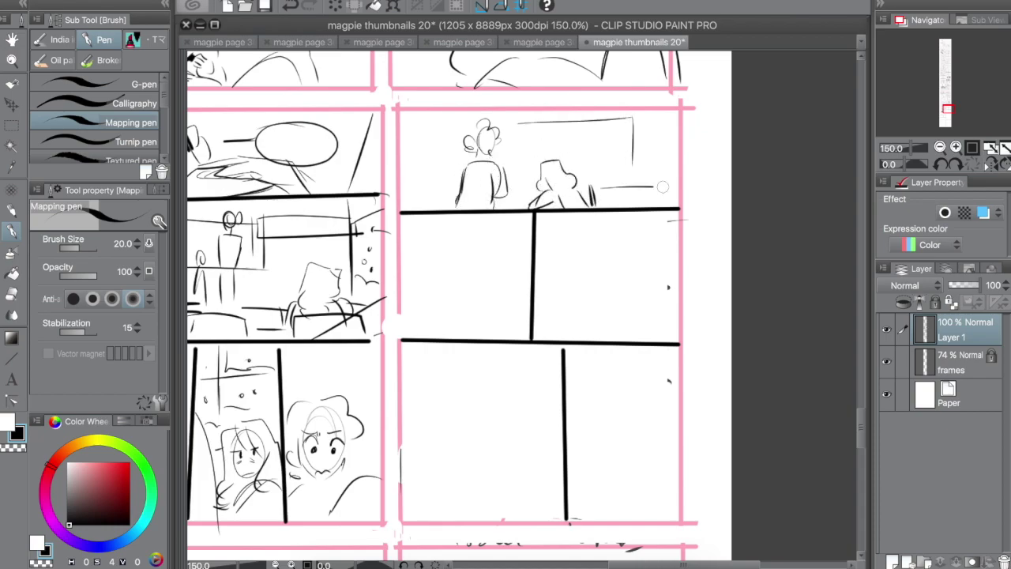
pyautogui.moveTo(639, 123); pyautogui.dragTo(638, 180)
pyautogui.moveTo(658, 188); pyautogui.dragTo(697, 188)
pyautogui.moveTo(518, 135); pyautogui.dragTo(517, 175)
# Add a second window at the left, foliage outlines, a window divider and a wall line to the top panel's background.
pyautogui.moveTo(403, 128); pyautogui.dragTo(464, 125)
pyautogui.moveTo(425, 134)
pyautogui.mouseDown()
pyautogui.moveTo(425, 184)
pyautogui.moveTo(537, 176)
pyautogui.mouseUp()
pyautogui.moveTo(576, 175); pyautogui.dragTo(637, 161)
pyautogui.moveTo(664, 113); pyautogui.dragTo(665, 176)
pyautogui.moveTo(575, 130); pyautogui.dragTo(577, 169)
pyautogui.moveTo(531, 143)
pyautogui.mouseDown()
pyautogui.moveTo(624, 139)
pyautogui.moveTo(577, 143)
pyautogui.mouseUp()
pyautogui.moveTo(591, 140); pyautogui.dragTo(602, 131)
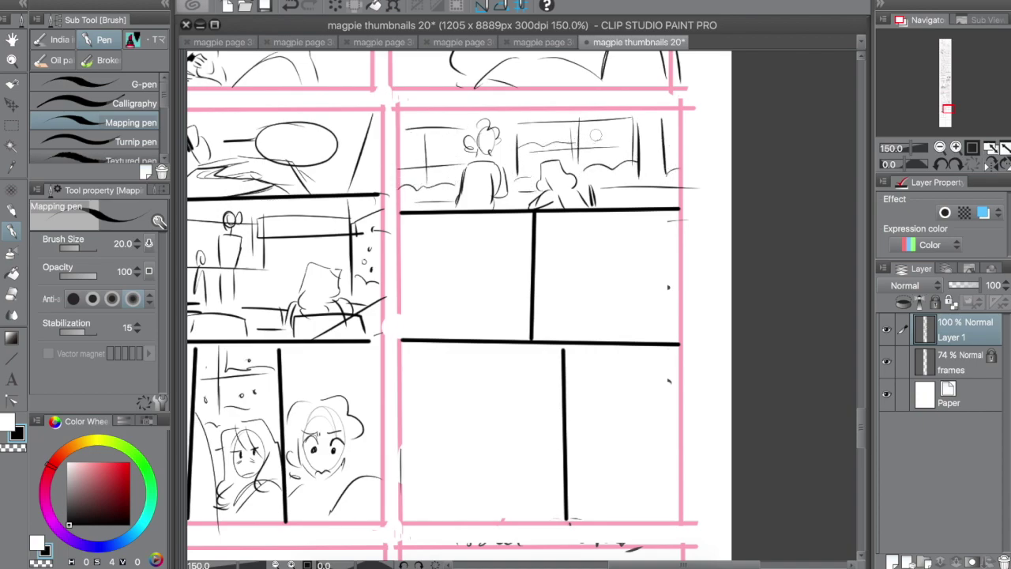
# Scatter small marks over the windows in the right page's top panel and draw a speech bubble with a long tail above the lower figure.
pyautogui.click(602, 131)
pyautogui.click(602, 155)
pyautogui.click(526, 165)
pyautogui.click(535, 162)
pyautogui.click(543, 137)
pyautogui.moveTo(409, 165); pyautogui.dragTo(442, 161)
pyautogui.click(447, 144)
pyautogui.click(440, 176)
pyautogui.moveTo(632, 121); pyautogui.dragTo(602, 125)
pyautogui.moveTo(599, 130); pyautogui.dragTo(534, 144)
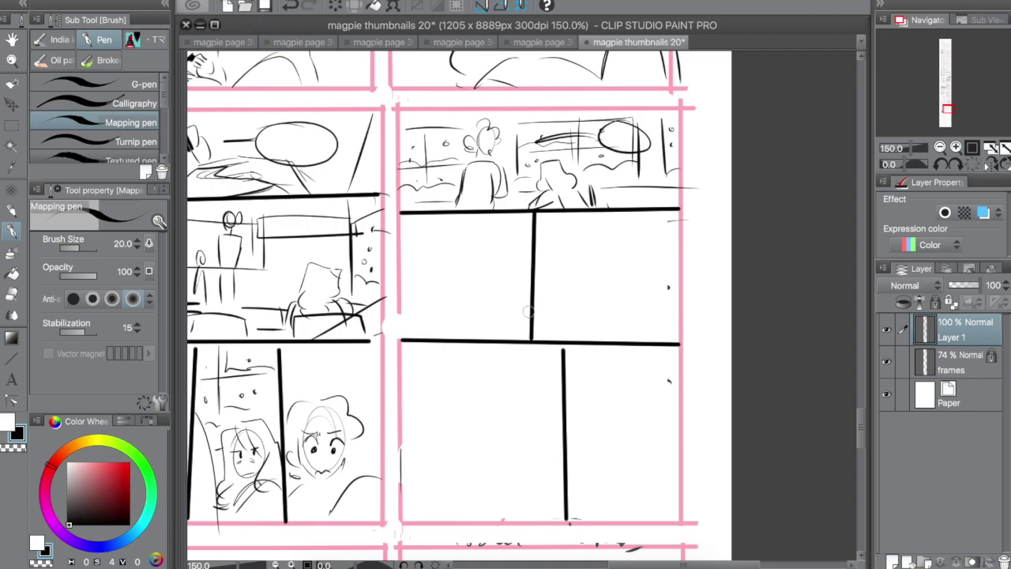
# Rough in a window frame with a central divider and a tabletop in the right page's middle-left panel.
pyautogui.moveTo(429, 278); pyautogui.dragTo(442, 264)
pyautogui.press('super+z')
pyautogui.moveTo(403, 235); pyautogui.dragTo(523, 237)
pyautogui.moveTo(459, 242); pyautogui.dragTo(461, 328)
pyautogui.moveTo(404, 327); pyautogui.dragTo(509, 326)
pyautogui.moveTo(526, 242); pyautogui.dragTo(510, 316)
pyautogui.moveTo(532, 269); pyautogui.dragTo(518, 318)
pyautogui.moveTo(405, 303); pyautogui.dragTo(528, 302)
# Sketch the long-haired and curly-haired characters sitting side by side at the table in the middle-left panel.
pyautogui.moveTo(444, 263); pyautogui.dragTo(439, 283)
pyautogui.moveTo(444, 278); pyautogui.dragTo(452, 294)
pyautogui.moveTo(430, 268); pyautogui.dragTo(424, 298)
pyautogui.moveTo(435, 298)
pyautogui.mouseDown()
pyautogui.moveTo(429, 315)
pyautogui.moveTo(460, 309)
pyautogui.moveTo(415, 322)
pyautogui.moveTo(462, 321)
pyautogui.mouseUp()
pyautogui.moveTo(472, 294)
pyautogui.mouseDown()
pyautogui.moveTo(482, 324)
pyautogui.moveTo(441, 328)
pyautogui.mouseUp()
pyautogui.moveTo(479, 261)
pyautogui.mouseDown()
pyautogui.moveTo(490, 279)
pyautogui.moveTo(481, 282)
pyautogui.moveTo(498, 286)
pyautogui.moveTo(496, 304)
pyautogui.mouseUp()
# Finish the middle-left panel with a speech bubble above the characters, the table edge and small background marks.
pyautogui.moveTo(452, 236)
pyautogui.mouseDown()
pyautogui.moveTo(433, 245)
pyautogui.moveTo(469, 261)
pyautogui.moveTo(474, 230)
pyautogui.moveTo(466, 265)
pyautogui.mouseUp()
pyautogui.press('super+z')
pyautogui.moveTo(512, 278); pyautogui.dragTo(509, 279)
pyautogui.moveTo(404, 311); pyautogui.dragTo(525, 324)
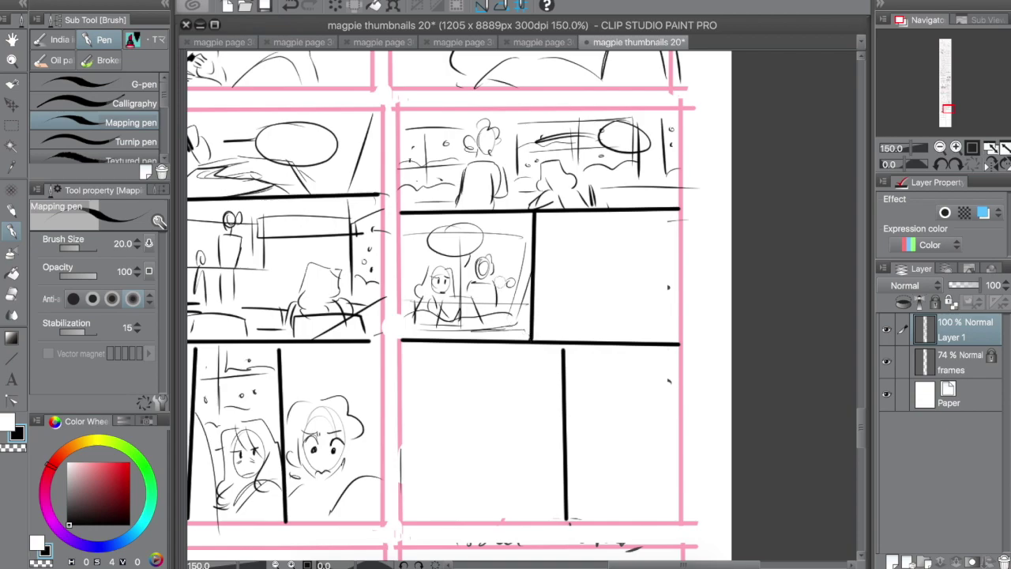
pyautogui.moveTo(421, 260); pyautogui.dragTo(419, 261)
# Sketch a facing character's head and the other character's back in the foreground of the right page's middle-right panel.
pyautogui.moveTo(577, 238); pyautogui.dragTo(583, 280)
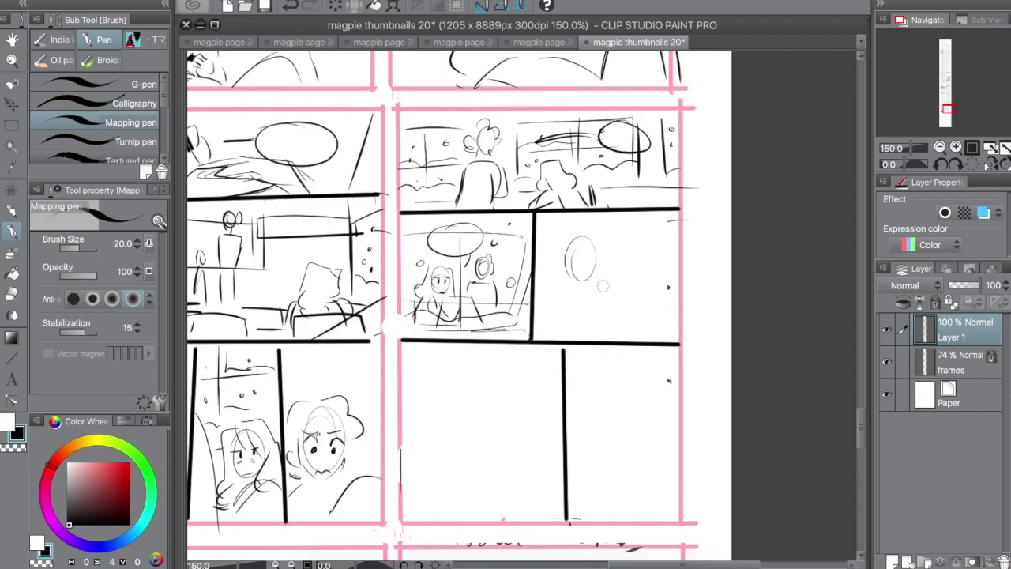
pyautogui.moveTo(648, 280)
pyautogui.mouseDown()
pyautogui.moveTo(609, 336)
pyautogui.moveTo(670, 339)
pyautogui.moveTo(604, 340)
pyautogui.mouseUp()
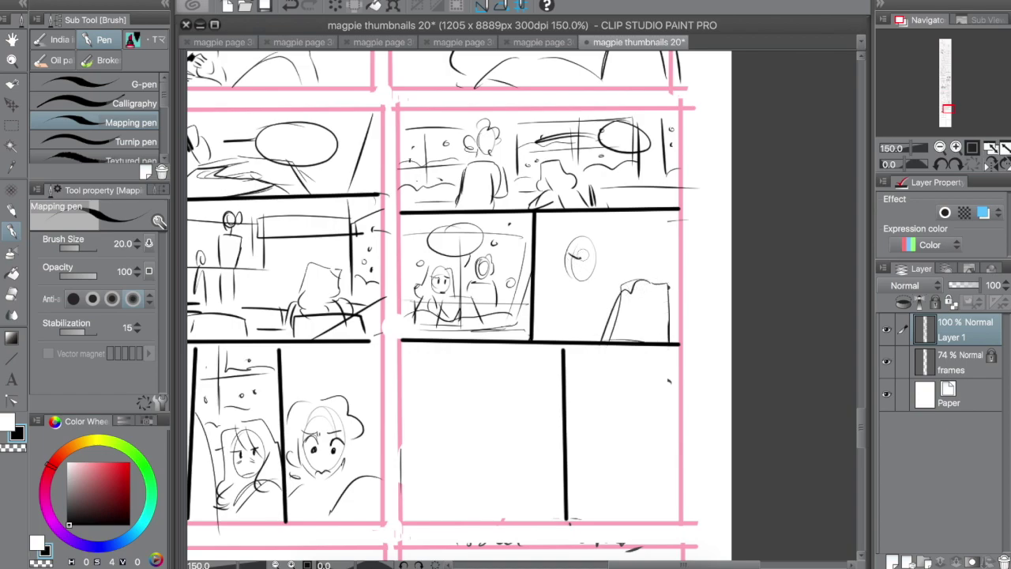
pyautogui.moveTo(589, 251)
pyautogui.mouseDown()
pyautogui.moveTo(607, 240)
pyautogui.moveTo(608, 260)
pyautogui.mouseUp()
# Add the facing character's shoulders, a speech bubble with a tail and background window lines to the middle-right panel.
pyautogui.moveTo(653, 224)
pyautogui.mouseDown()
pyautogui.moveTo(676, 212)
pyautogui.moveTo(653, 272)
pyautogui.moveTo(675, 291)
pyautogui.mouseUp()
pyautogui.moveTo(666, 251)
pyautogui.mouseDown()
pyautogui.moveTo(662, 276)
pyautogui.moveTo(656, 271)
pyautogui.mouseUp()
pyautogui.moveTo(649, 212); pyautogui.dragTo(628, 231)
pyautogui.moveTo(537, 305); pyautogui.dragTo(591, 301)
pyautogui.moveTo(642, 237); pyautogui.dragTo(638, 234)
pyautogui.moveTo(634, 250); pyautogui.dragTo(626, 268)
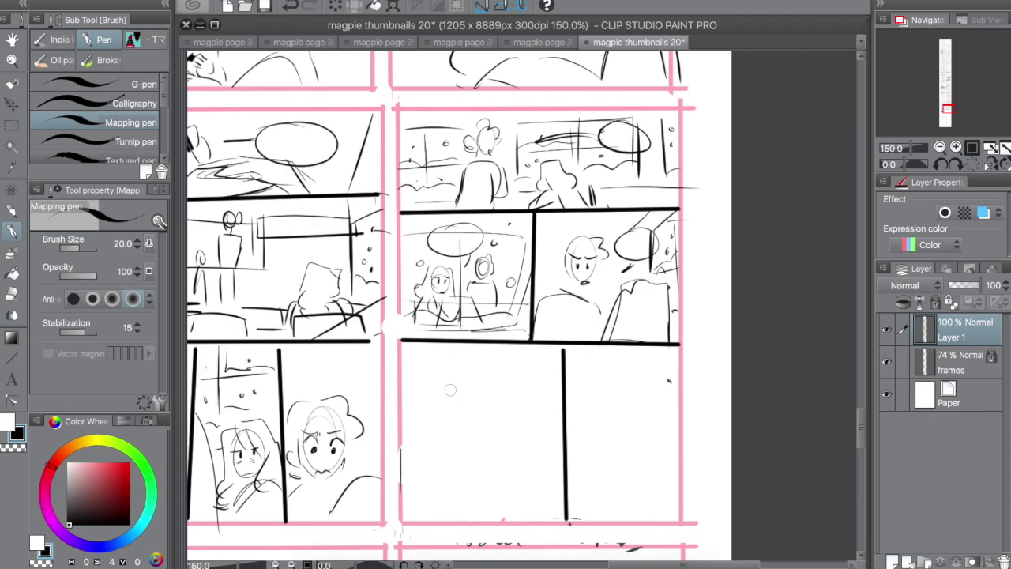
# Sketch the long-haired character facing forward and a foreground shoulder in the right page's bottom-left panel.
pyautogui.moveTo(503, 432)
pyautogui.mouseDown()
pyautogui.moveTo(493, 427)
pyautogui.moveTo(523, 431)
pyautogui.moveTo(484, 427)
pyautogui.moveTo(474, 466)
pyautogui.moveTo(544, 466)
pyautogui.moveTo(458, 522)
pyautogui.mouseUp()
pyautogui.moveTo(431, 399); pyautogui.dragTo(440, 417)
pyautogui.moveTo(401, 439); pyautogui.dragTo(457, 522)
# Add window and foliage lines behind the long-haired character and a speech bubble in the bottom-left panel.
pyautogui.moveTo(533, 348); pyautogui.dragTo(534, 398)
pyautogui.moveTo(402, 401); pyautogui.dragTo(411, 401)
pyautogui.moveTo(402, 422); pyautogui.dragTo(471, 427)
pyautogui.moveTo(530, 347); pyautogui.dragTo(533, 395)
pyautogui.moveTo(446, 351); pyautogui.dragTo(419, 370)
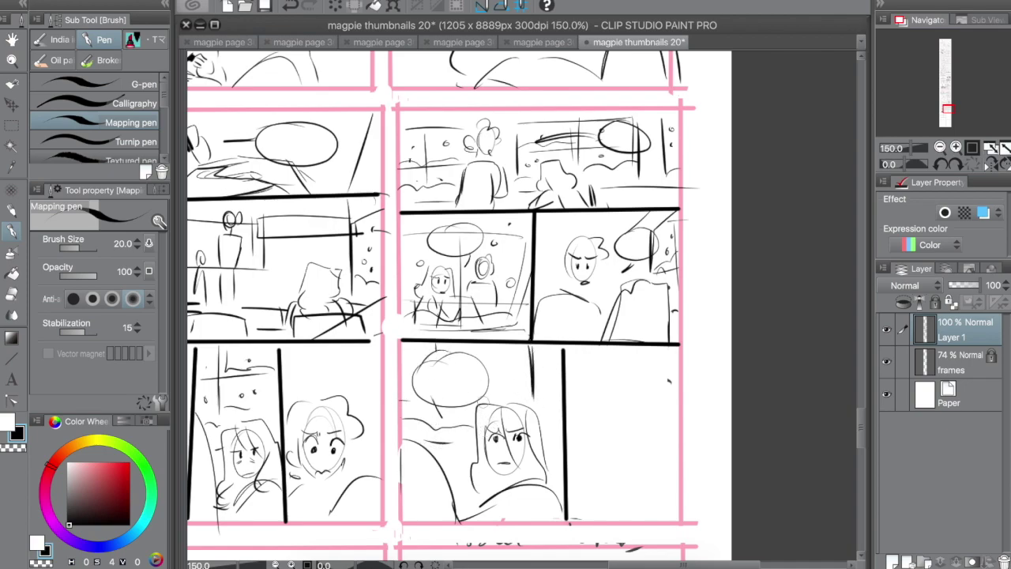
# Sketch the angry curly-haired character with folded arms, a foreground shoulder and a speech bubble in the right page's bottom-right panel.
pyautogui.moveTo(609, 419)
pyautogui.mouseDown()
pyautogui.moveTo(622, 446)
pyautogui.moveTo(593, 443)
pyautogui.mouseUp()
pyautogui.moveTo(630, 521); pyautogui.dragTo(667, 470)
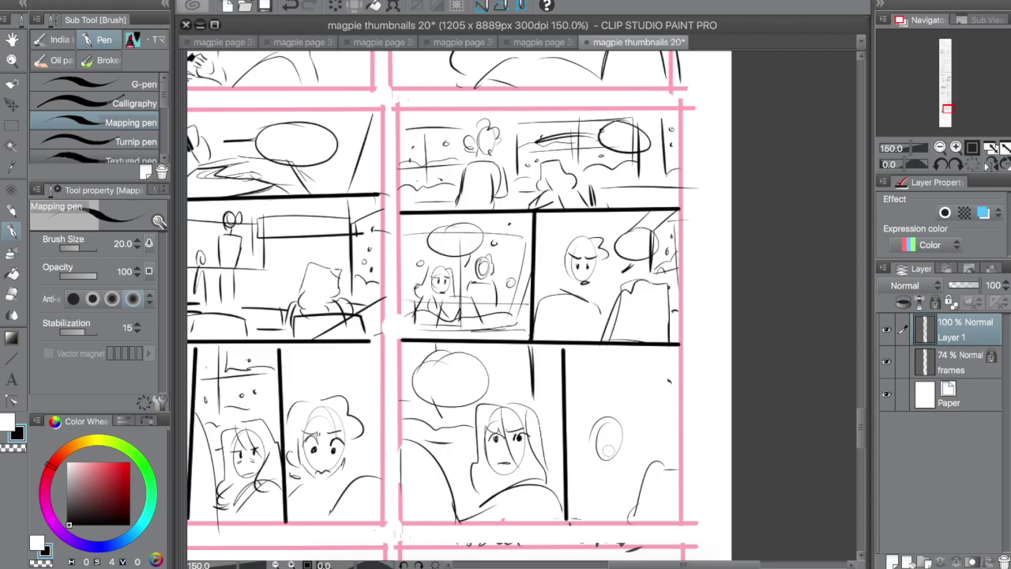
pyautogui.moveTo(593, 460)
pyautogui.mouseDown()
pyautogui.moveTo(580, 509)
pyautogui.moveTo(643, 498)
pyautogui.mouseUp()
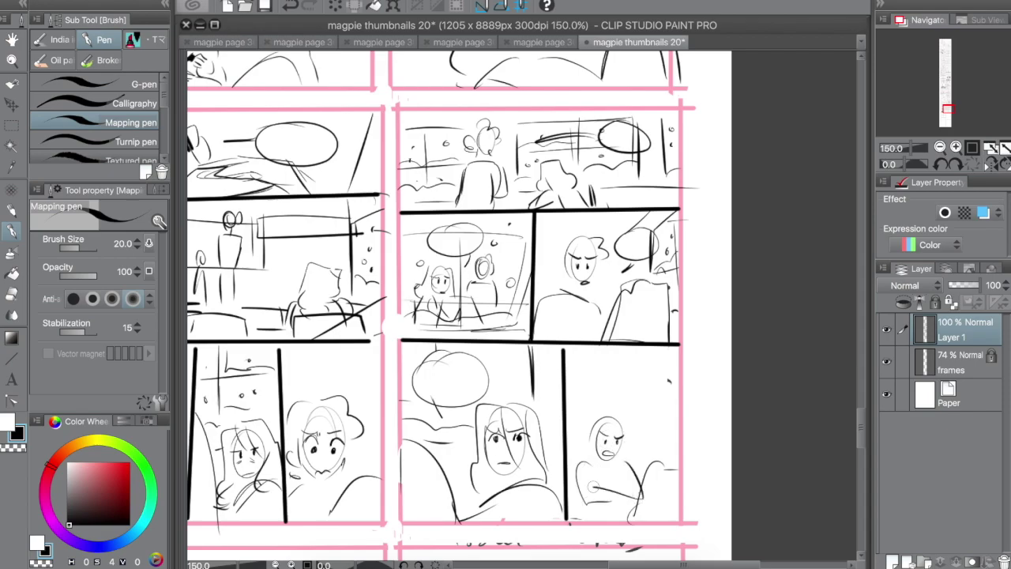
pyautogui.moveTo(581, 502); pyautogui.dragTo(629, 506)
pyautogui.moveTo(605, 411); pyautogui.dragTo(634, 447)
pyautogui.moveTo(592, 423); pyautogui.dragTo(577, 444)
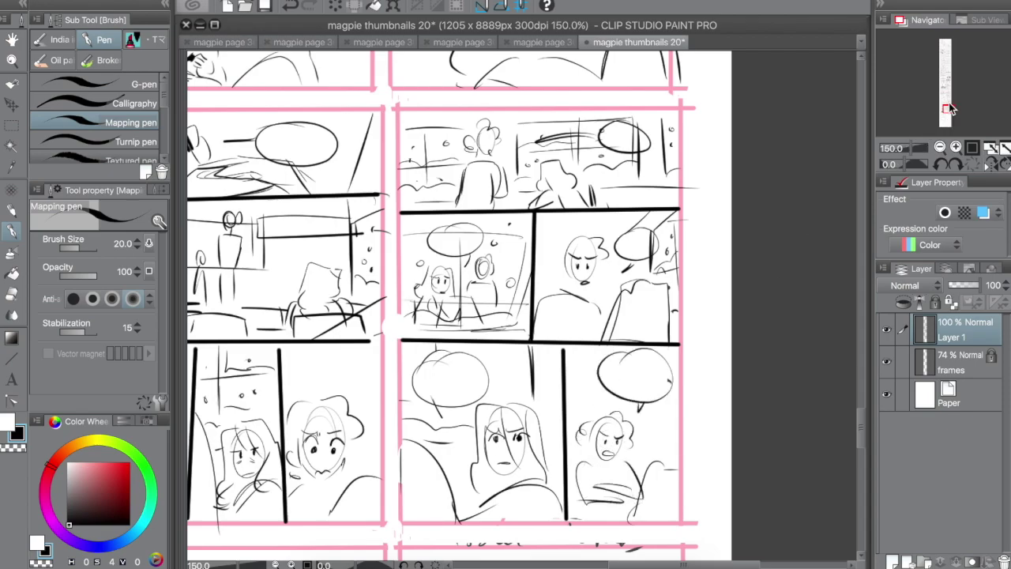
# Sketch the frowning long-haired character from the shoulders up in the top panel of the next left page down.
pyautogui.moveTo(952, 109); pyautogui.dragTo(945, 119)
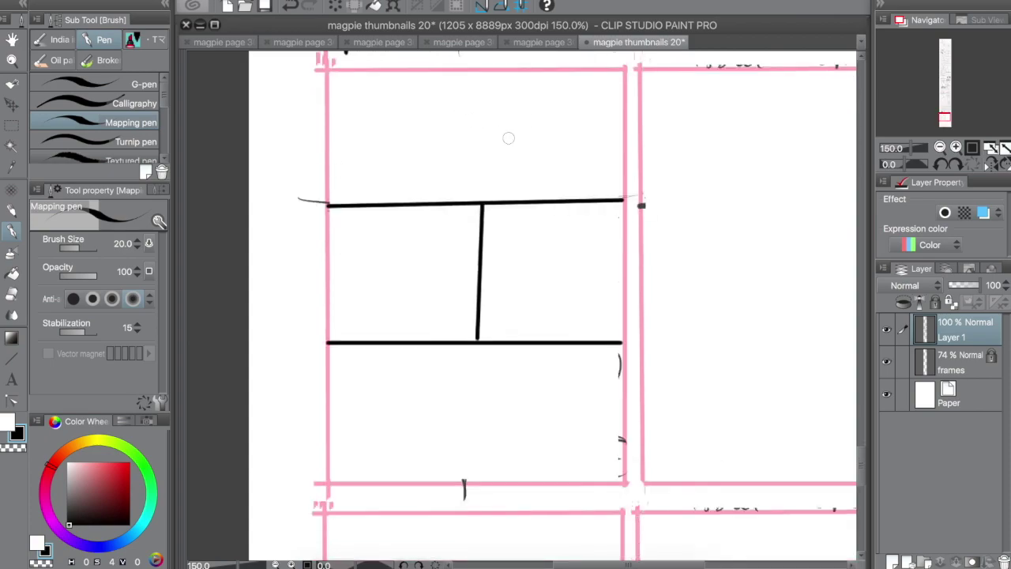
pyautogui.moveTo(524, 111)
pyautogui.mouseDown()
pyautogui.moveTo(512, 134)
pyautogui.moveTo(541, 123)
pyautogui.moveTo(484, 170)
pyautogui.moveTo(540, 161)
pyautogui.mouseUp()
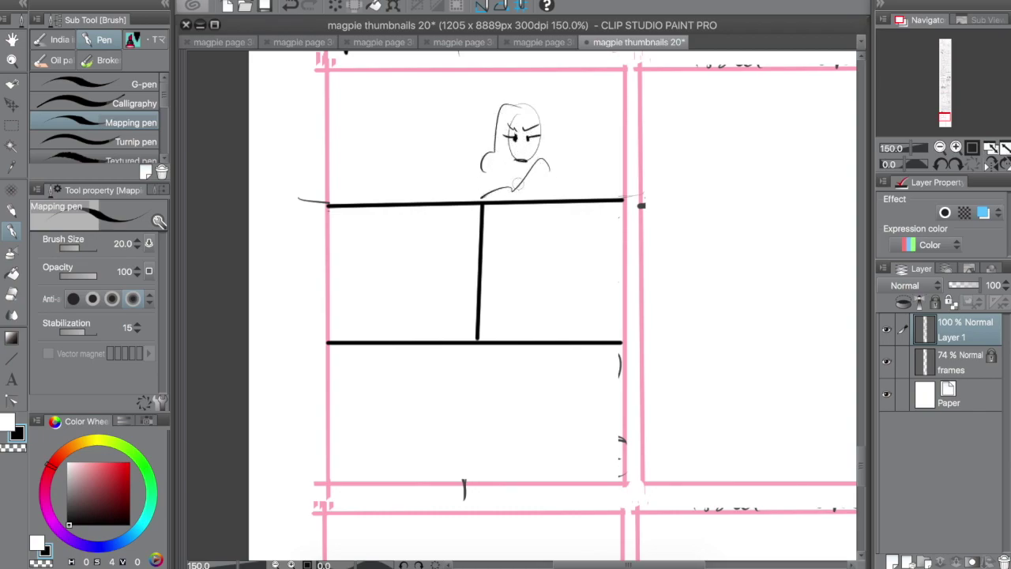
pyautogui.moveTo(499, 192)
pyautogui.mouseDown()
pyautogui.moveTo(574, 190)
pyautogui.moveTo(546, 195)
pyautogui.mouseUp()
pyautogui.moveTo(585, 156); pyautogui.dragTo(590, 197)
pyautogui.moveTo(542, 105); pyautogui.dragTo(574, 180)
pyautogui.moveTo(523, 105)
pyautogui.mouseDown()
pyautogui.moveTo(517, 141)
pyautogui.moveTo(557, 168)
pyautogui.mouseUp()
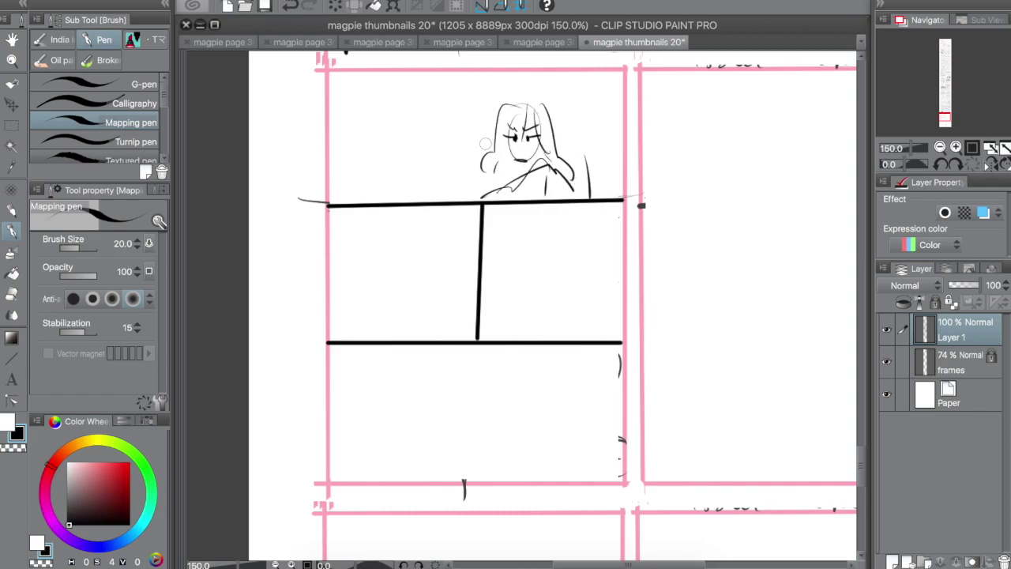
# Draw a speech bubble with a short tail to the left of the long-haired character, erasing stray lines around it.
pyautogui.moveTo(427, 84)
pyautogui.mouseDown()
pyautogui.moveTo(417, 84)
pyautogui.moveTo(445, 121)
pyautogui.mouseUp()
pyautogui.press('e')
pyautogui.moveTo(419, 90)
pyautogui.mouseDown()
pyautogui.moveTo(395, 113)
pyautogui.moveTo(413, 111)
pyautogui.mouseUp()
pyautogui.press('p')
pyautogui.moveTo(445, 132); pyautogui.dragTo(457, 138)
# Add window frame and wall lines behind the figures in the left page's top panel.
pyautogui.moveTo(379, 70)
pyautogui.mouseDown()
pyautogui.moveTo(353, 108)
pyautogui.moveTo(399, 199)
pyautogui.moveTo(470, 173)
pyautogui.moveTo(399, 180)
pyautogui.mouseUp()
pyautogui.moveTo(599, 75); pyautogui.dragTo(601, 146)
pyautogui.moveTo(589, 156); pyautogui.dragTo(610, 154)
pyautogui.moveTo(494, 75); pyautogui.dragTo(499, 99)
pyautogui.moveTo(544, 96); pyautogui.dragTo(584, 96)
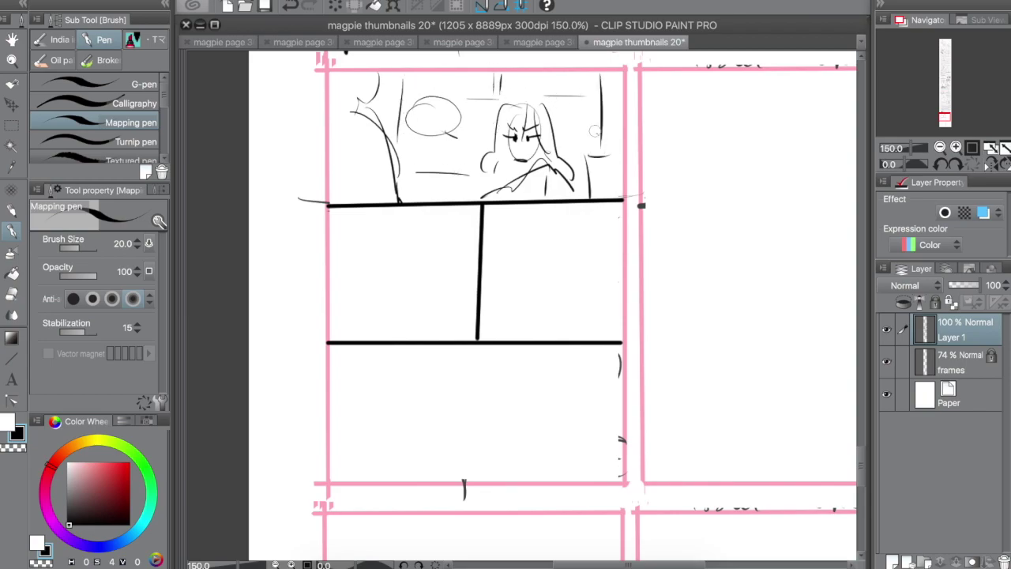
# Add foliage outlines and small marks to the top panel's background and retrace the speech bubble.
pyautogui.moveTo(597, 133); pyautogui.dragTo(574, 136)
pyautogui.moveTo(408, 142); pyautogui.dragTo(485, 150)
pyautogui.moveTo(435, 78); pyautogui.dragTo(561, 83)
pyautogui.moveTo(471, 79); pyautogui.dragTo(478, 83)
pyautogui.click(529, 75)
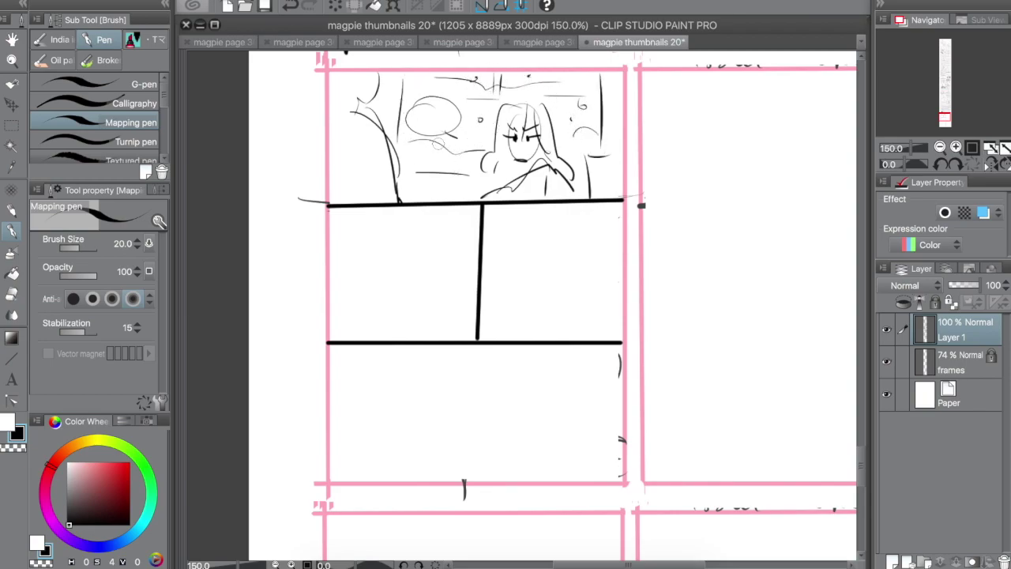
pyautogui.moveTo(440, 144); pyautogui.dragTo(447, 147)
pyautogui.moveTo(437, 96)
pyautogui.mouseDown()
pyautogui.moveTo(443, 131)
pyautogui.moveTo(415, 111)
pyautogui.mouseUp()
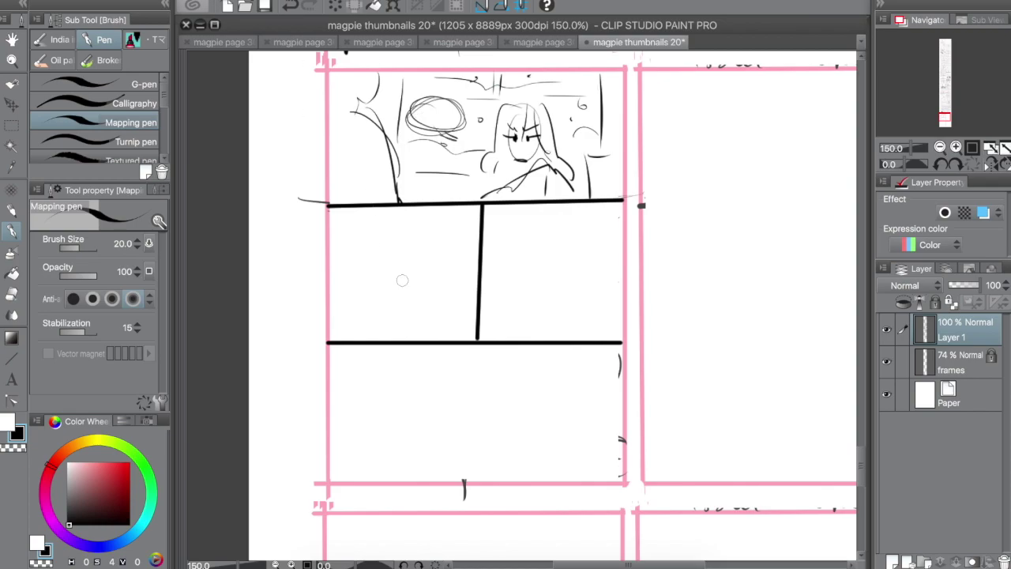
# Sketch the long-haired character sitting at a table with a window frame behind in the left page's middle-left panel.
pyautogui.moveTo(380, 273); pyautogui.dragTo(394, 306)
pyautogui.moveTo(379, 273)
pyautogui.mouseDown()
pyautogui.moveTo(417, 314)
pyautogui.moveTo(360, 321)
pyautogui.moveTo(403, 331)
pyautogui.mouseUp()
pyautogui.moveTo(375, 288)
pyautogui.mouseDown()
pyautogui.moveTo(378, 329)
pyautogui.moveTo(354, 328)
pyautogui.moveTo(417, 335)
pyautogui.moveTo(466, 318)
pyautogui.mouseUp()
pyautogui.moveTo(467, 321); pyautogui.dragTo(435, 339)
pyautogui.moveTo(444, 217); pyautogui.dragTo(443, 324)
pyautogui.moveTo(339, 225); pyautogui.dragTo(457, 209)
pyautogui.moveTo(333, 224); pyautogui.dragTo(335, 284)
# Sketch the curly-haired character standing behind the seated one in the middle-left panel.
pyautogui.moveTo(424, 245)
pyautogui.mouseDown()
pyautogui.moveTo(435, 242)
pyautogui.moveTo(402, 255)
pyautogui.mouseUp()
pyautogui.click(455, 245)
pyautogui.moveTo(396, 262); pyautogui.dragTo(424, 301)
pyautogui.moveTo(404, 237); pyautogui.dragTo(410, 237)
pyautogui.moveTo(397, 240); pyautogui.dragTo(395, 256)
pyautogui.moveTo(422, 270)
pyautogui.mouseDown()
pyautogui.moveTo(427, 305)
pyautogui.moveTo(411, 321)
pyautogui.moveTo(442, 316)
pyautogui.mouseUp()
# Detail the table edge and its contents in the middle-left panel and scatter small marks across the window.
pyautogui.moveTo(452, 309); pyautogui.dragTo(472, 315)
pyautogui.moveTo(474, 317); pyautogui.dragTo(415, 341)
pyautogui.moveTo(362, 237); pyautogui.dragTo(358, 241)
pyautogui.moveTo(348, 261); pyautogui.dragTo(351, 262)
pyautogui.moveTo(337, 308); pyautogui.dragTo(333, 314)
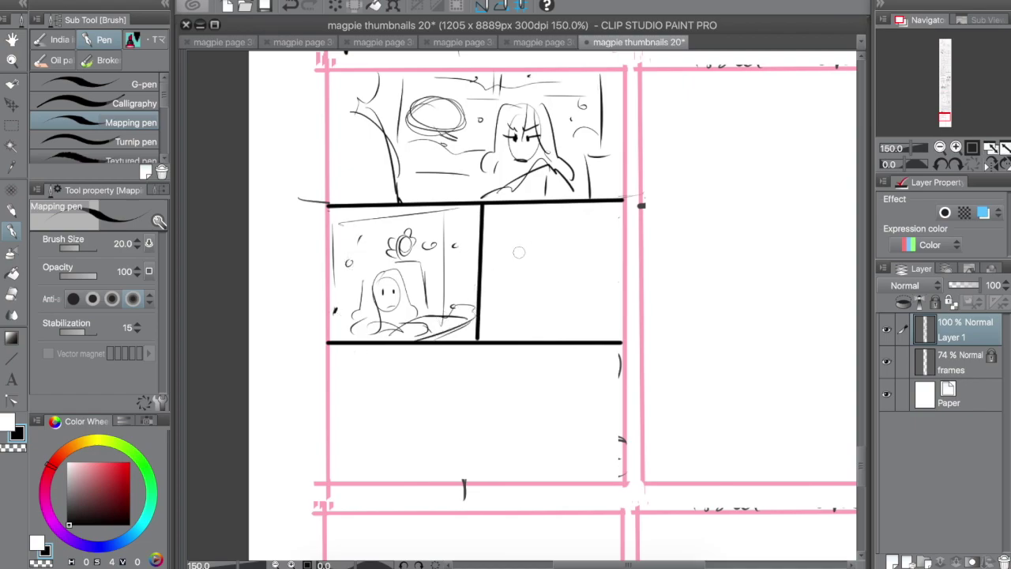
# Sketch the curly-haired character's face with an angry expression in the left page's middle-right panel.
pyautogui.moveTo(523, 230); pyautogui.dragTo(525, 239)
pyautogui.moveTo(514, 255); pyautogui.dragTo(541, 259)
pyautogui.moveTo(519, 263); pyautogui.dragTo(531, 272)
pyautogui.moveTo(535, 258); pyautogui.dragTo(545, 264)
pyautogui.moveTo(540, 260); pyautogui.dragTo(548, 273)
pyautogui.moveTo(522, 285); pyautogui.dragTo(531, 294)
# Add the curly hair, shoulders and arm in the middle-right panel, plus part of another figure in the foreground.
pyautogui.moveTo(523, 229); pyautogui.dragTo(486, 253)
pyautogui.moveTo(506, 273); pyautogui.dragTo(515, 296)
pyautogui.moveTo(532, 233)
pyautogui.mouseDown()
pyautogui.moveTo(566, 278)
pyautogui.moveTo(555, 319)
pyautogui.mouseUp()
pyautogui.moveTo(512, 304)
pyautogui.mouseDown()
pyautogui.moveTo(492, 338)
pyautogui.moveTo(538, 332)
pyautogui.mouseUp()
pyautogui.moveTo(562, 297); pyautogui.dragTo(566, 340)
pyautogui.moveTo(614, 267); pyautogui.dragTo(581, 286)
pyautogui.moveTo(580, 316); pyautogui.dragTo(586, 269)
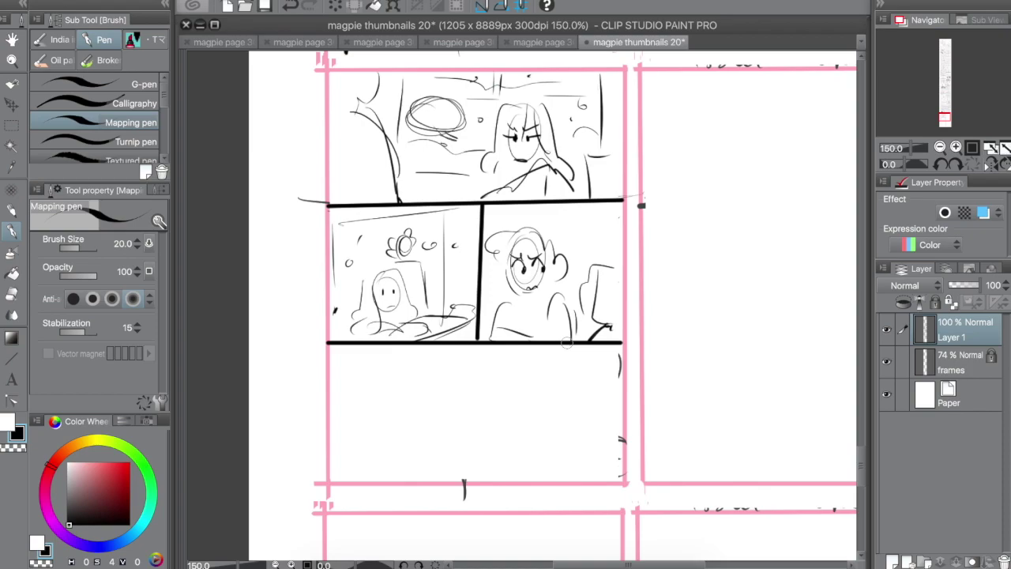
# Sketch a group of four figures at mixed heights in the left part of the left page's bottom panel.
pyautogui.moveTo(412, 403); pyautogui.dragTo(405, 417)
pyautogui.moveTo(478, 398); pyautogui.dragTo(495, 449)
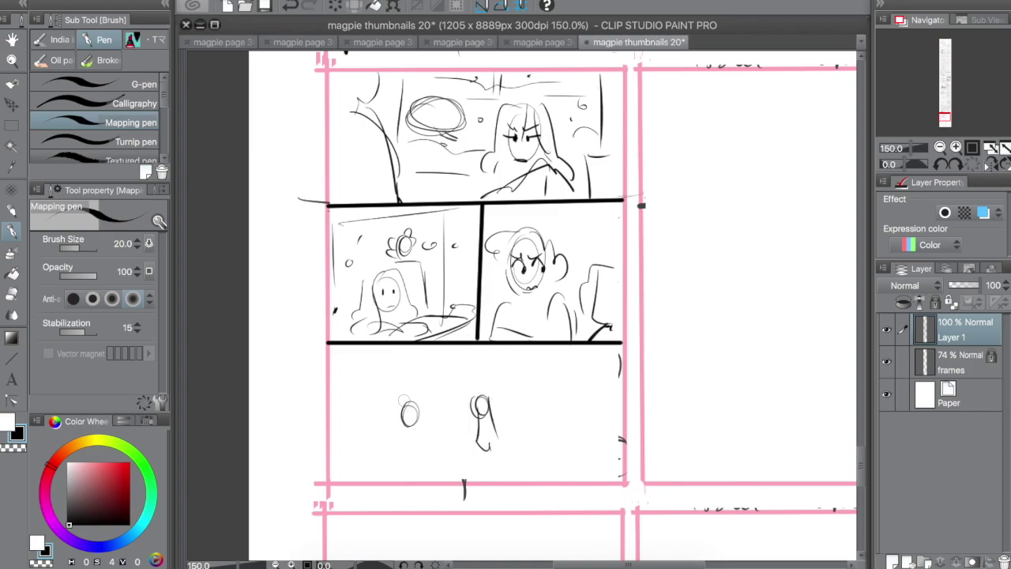
pyautogui.moveTo(403, 419); pyautogui.dragTo(395, 449)
pyautogui.moveTo(452, 379)
pyautogui.mouseDown()
pyautogui.moveTo(447, 404)
pyautogui.moveTo(463, 437)
pyautogui.moveTo(509, 469)
pyautogui.mouseUp()
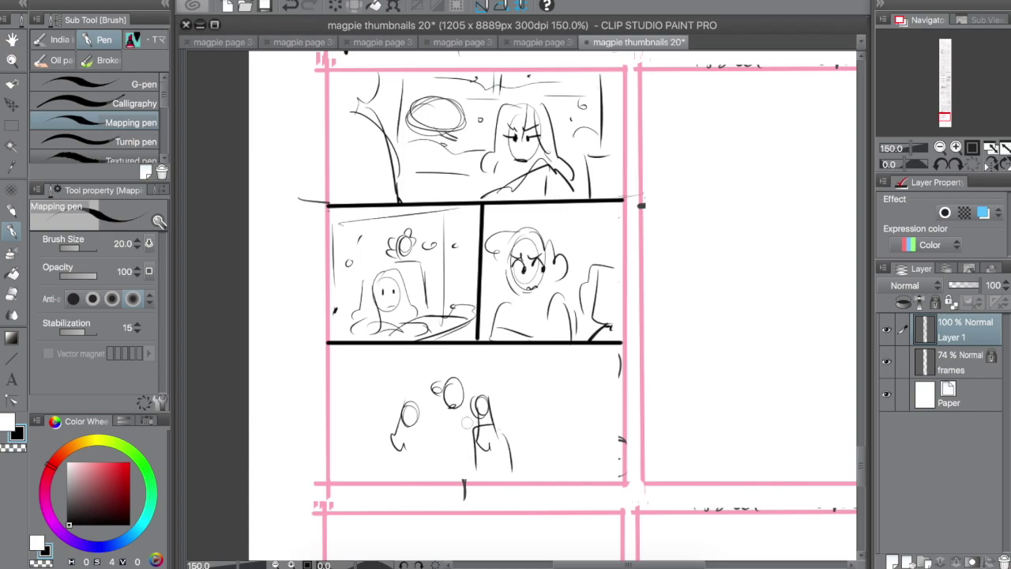
pyautogui.moveTo(447, 414)
pyautogui.mouseDown()
pyautogui.moveTo(418, 440)
pyautogui.moveTo(427, 471)
pyautogui.mouseUp()
pyautogui.moveTo(345, 466); pyautogui.dragTo(422, 461)
pyautogui.moveTo(363, 381); pyautogui.dragTo(354, 410)
pyautogui.moveTo(354, 411); pyautogui.dragTo(344, 473)
pyautogui.moveTo(371, 410); pyautogui.dragTo(373, 474)
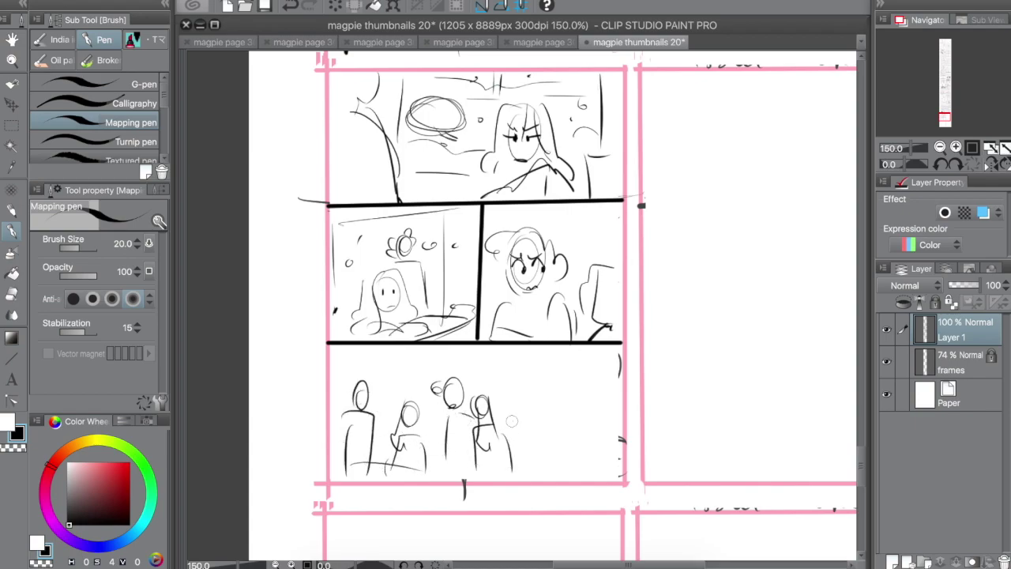
# Add a leaning figure, a small figure seated at a table and a window behind them in the bottom panel's right part.
pyautogui.moveTo(515, 426); pyautogui.dragTo(512, 472)
pyautogui.moveTo(522, 419)
pyautogui.mouseDown()
pyautogui.moveTo(539, 471)
pyautogui.moveTo(608, 457)
pyautogui.moveTo(580, 447)
pyautogui.moveTo(605, 474)
pyautogui.moveTo(588, 467)
pyautogui.moveTo(544, 477)
pyautogui.mouseUp()
pyautogui.moveTo(527, 365); pyautogui.dragTo(612, 366)
pyautogui.moveTo(532, 365); pyautogui.dragTo(533, 406)
pyautogui.moveTo(587, 367); pyautogui.dragTo(586, 417)
pyautogui.moveTo(532, 437); pyautogui.dragTo(568, 436)
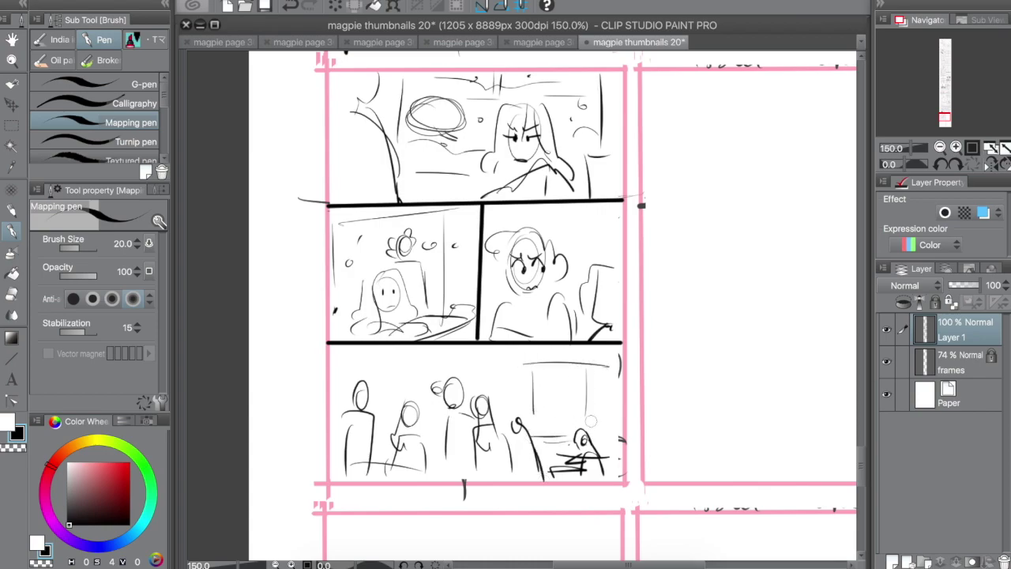
# Add a crossbar to the bottom panel's window and outline a second wide window behind the group of figures.
pyautogui.moveTo(533, 402); pyautogui.dragTo(613, 400)
pyautogui.moveTo(507, 365); pyautogui.dragTo(346, 368)
pyautogui.moveTo(516, 371); pyautogui.dragTo(516, 408)
pyautogui.moveTo(403, 370); pyautogui.dragTo(403, 408)
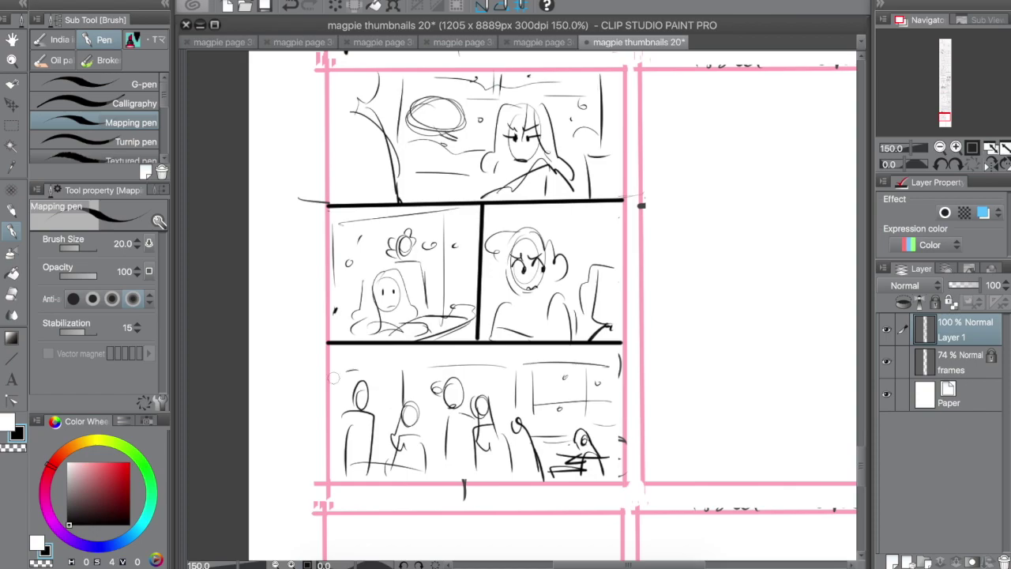
pyautogui.moveTo(946, 116); pyautogui.dragTo(950, 116)
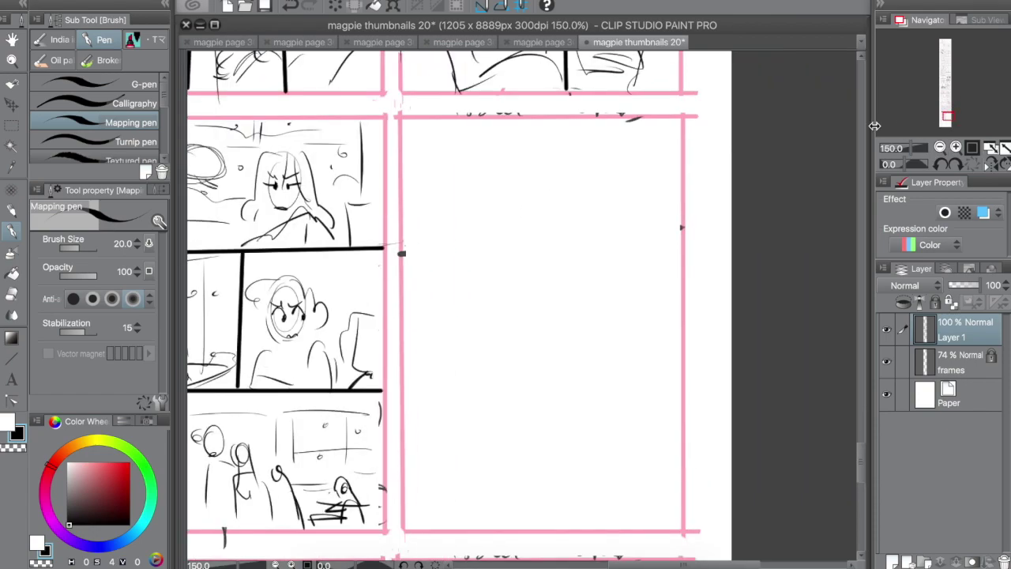
pyautogui.press('u')
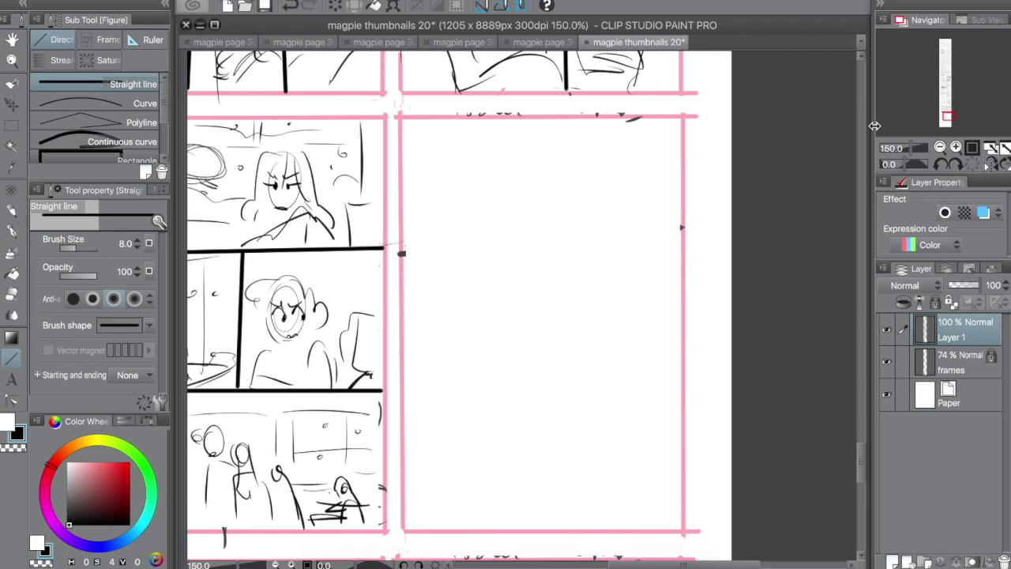
pyautogui.moveTo(401, 253); pyautogui.dragTo(677, 245)
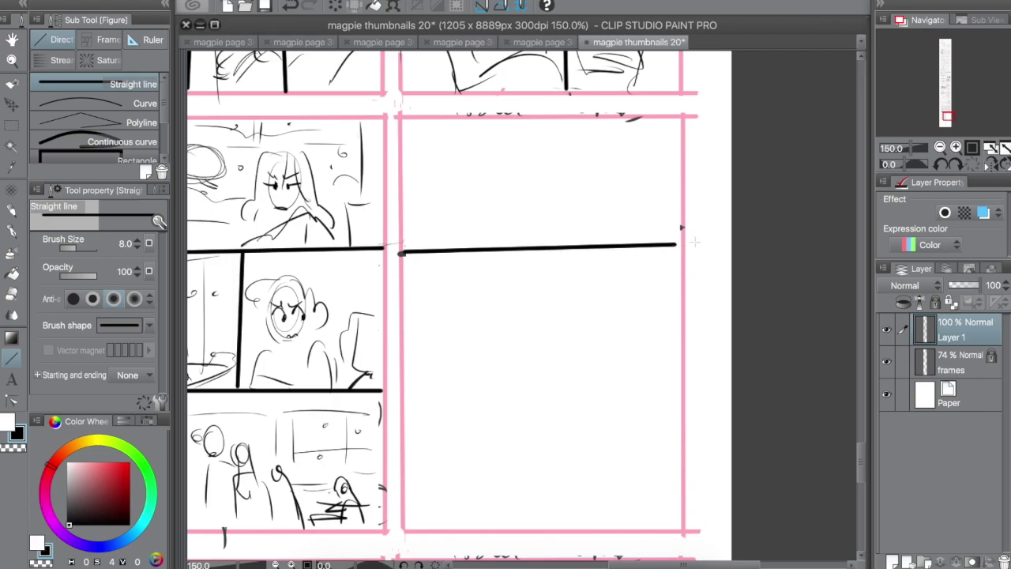
pyautogui.moveTo(403, 384); pyautogui.dragTo(684, 388)
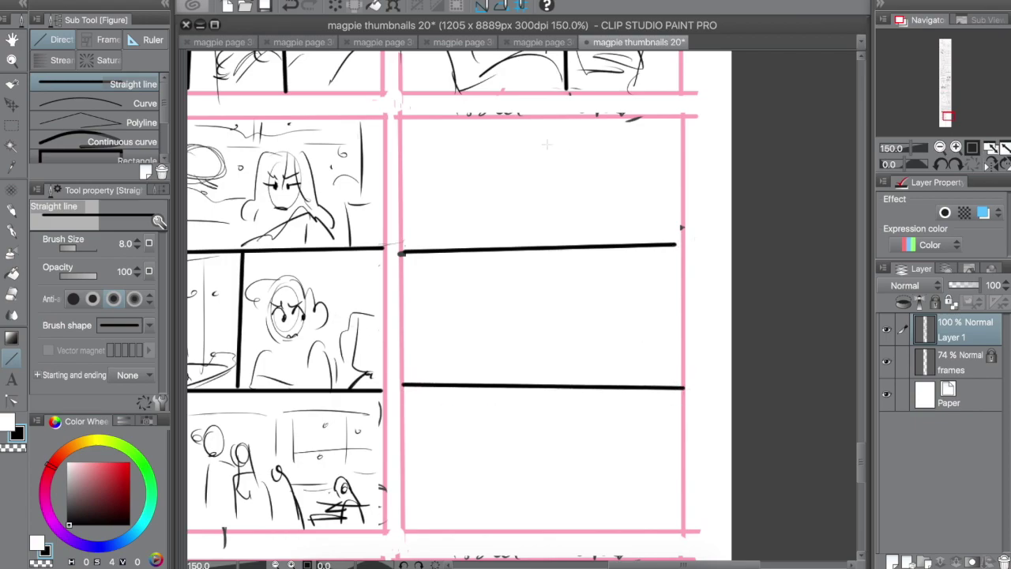
pyautogui.moveTo(538, 115); pyautogui.dragTo(537, 244)
pyautogui.hotkey('ctrl', 'z')
pyautogui.press('e')
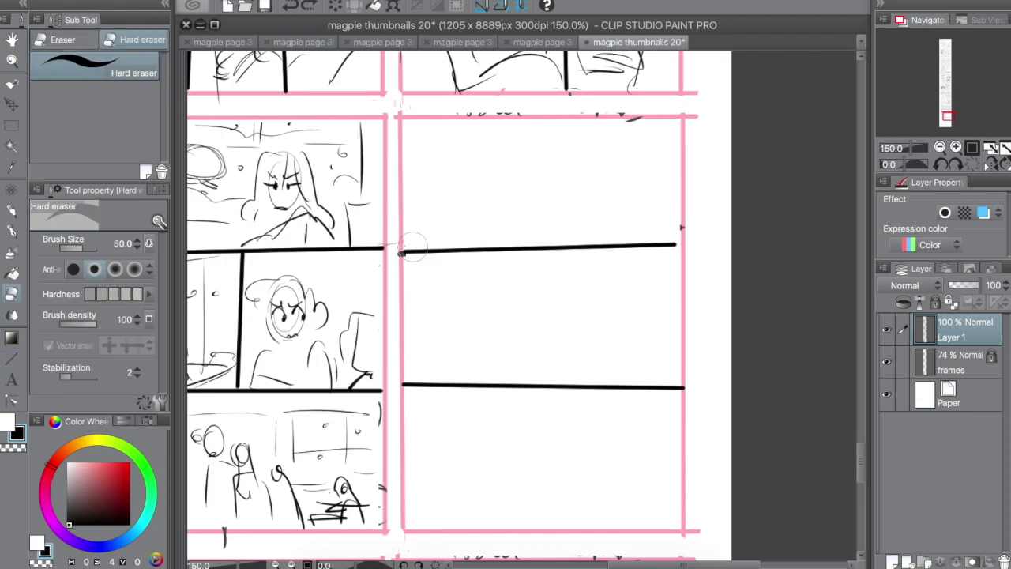
pyautogui.moveTo(407, 246); pyautogui.dragTo(682, 237)
pyautogui.moveTo(404, 386)
pyautogui.mouseDown()
pyautogui.moveTo(685, 382)
pyautogui.moveTo(413, 380)
pyautogui.mouseUp()
# Divide the blank right page into three rows with straight lines and split the top row with a slightly slanted vertical divider.
pyautogui.press('u')
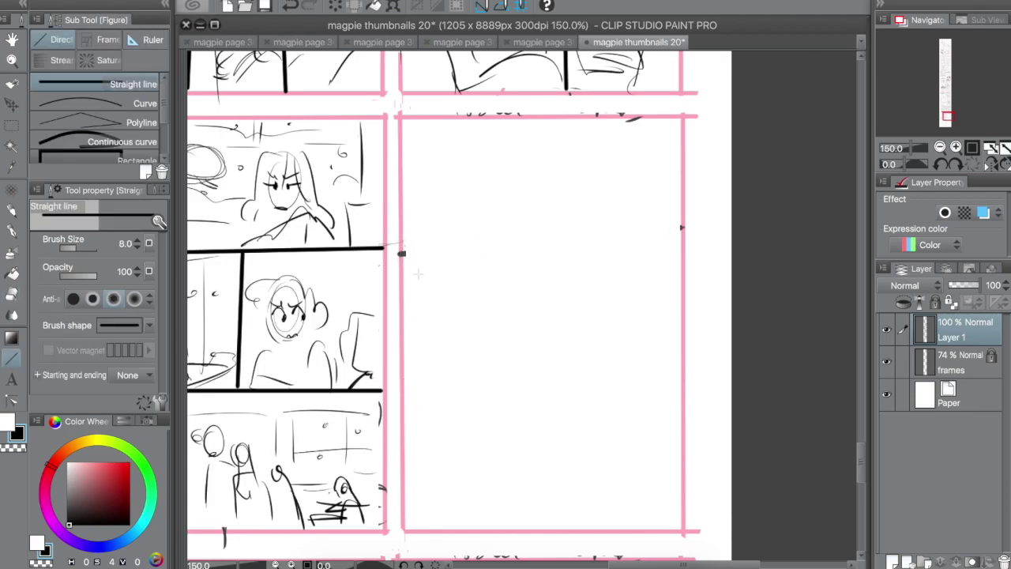
pyautogui.moveTo(402, 253); pyautogui.dragTo(689, 248)
pyautogui.moveTo(559, 118); pyautogui.dragTo(551, 251)
pyautogui.moveTo(402, 406)
pyautogui.mouseDown()
pyautogui.moveTo(686, 406)
pyautogui.moveTo(684, 371)
pyautogui.moveTo(678, 380)
pyautogui.mouseUp()
pyautogui.hotkey('ctrl', 'z')
pyautogui.hotkey('ctrl', 'z')
pyautogui.press('p')
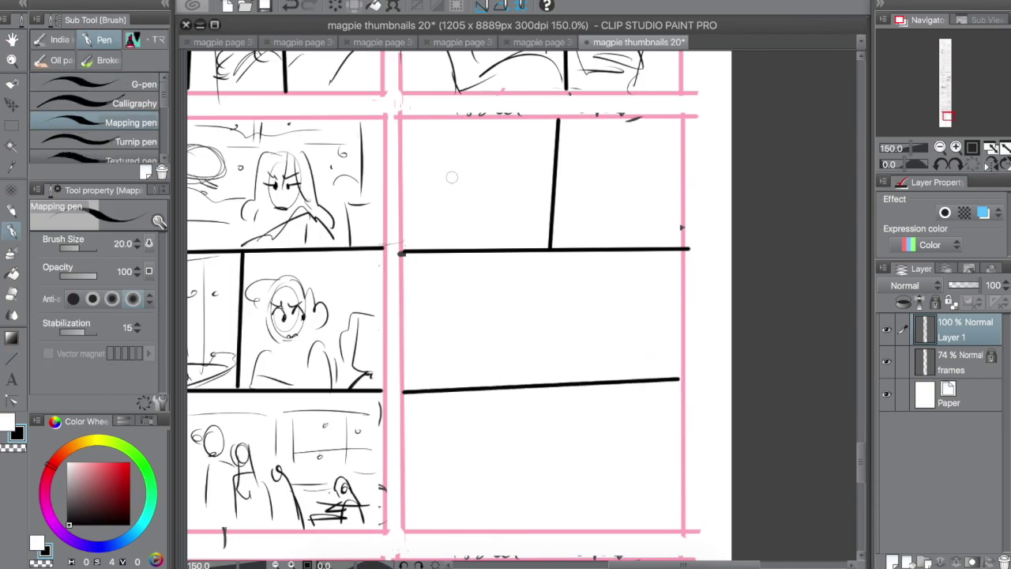
# Sketch the curly-haired character gesturing with a hand, a second figure's outline and a speech bubble in the right page's top-left panel.
pyautogui.moveTo(453, 150)
pyautogui.mouseDown()
pyautogui.moveTo(444, 186)
pyautogui.moveTo(471, 169)
pyautogui.moveTo(473, 202)
pyautogui.mouseUp()
pyautogui.moveTo(446, 155)
pyautogui.mouseDown()
pyautogui.moveTo(457, 145)
pyautogui.moveTo(484, 173)
pyautogui.mouseUp()
pyautogui.moveTo(433, 174)
pyautogui.mouseDown()
pyautogui.moveTo(423, 211)
pyautogui.moveTo(420, 248)
pyautogui.mouseUp()
pyautogui.moveTo(464, 188); pyautogui.dragTo(504, 221)
pyautogui.moveTo(539, 147); pyautogui.dragTo(525, 207)
pyautogui.moveTo(528, 201)
pyautogui.mouseDown()
pyautogui.moveTo(522, 240)
pyautogui.moveTo(510, 247)
pyautogui.mouseUp()
pyautogui.moveTo(496, 207)
pyautogui.mouseDown()
pyautogui.moveTo(485, 231)
pyautogui.moveTo(514, 228)
pyautogui.moveTo(522, 241)
pyautogui.mouseUp()
pyautogui.moveTo(484, 165); pyautogui.dragTo(490, 152)
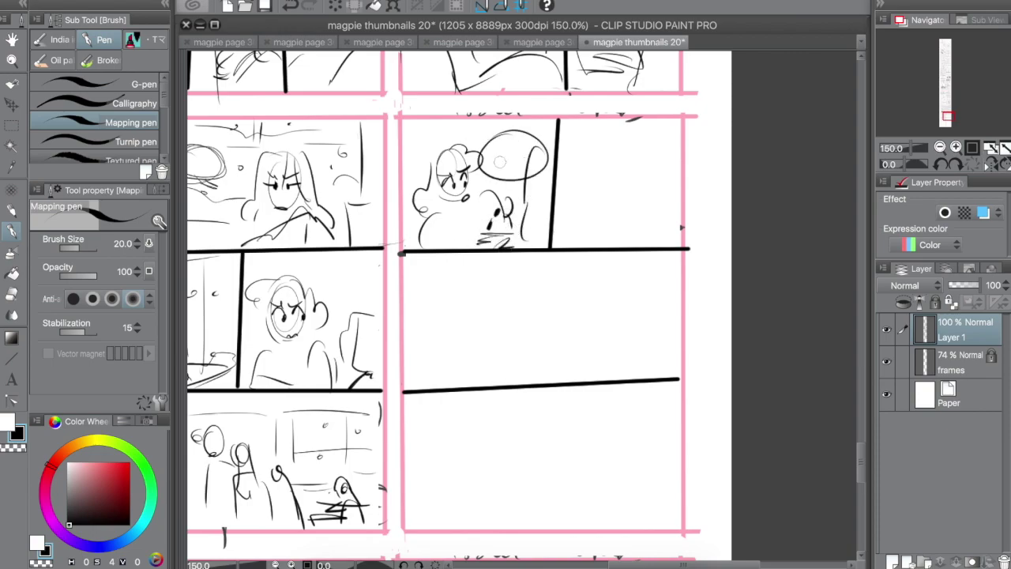
# Scale down the figures in the right page's top-left panel and redraw the speech bubble above them.
pyautogui.press('m')
pyautogui.hotkey('ctrl', 'z')
pyautogui.moveTo(406, 125); pyautogui.dragTo(547, 247)
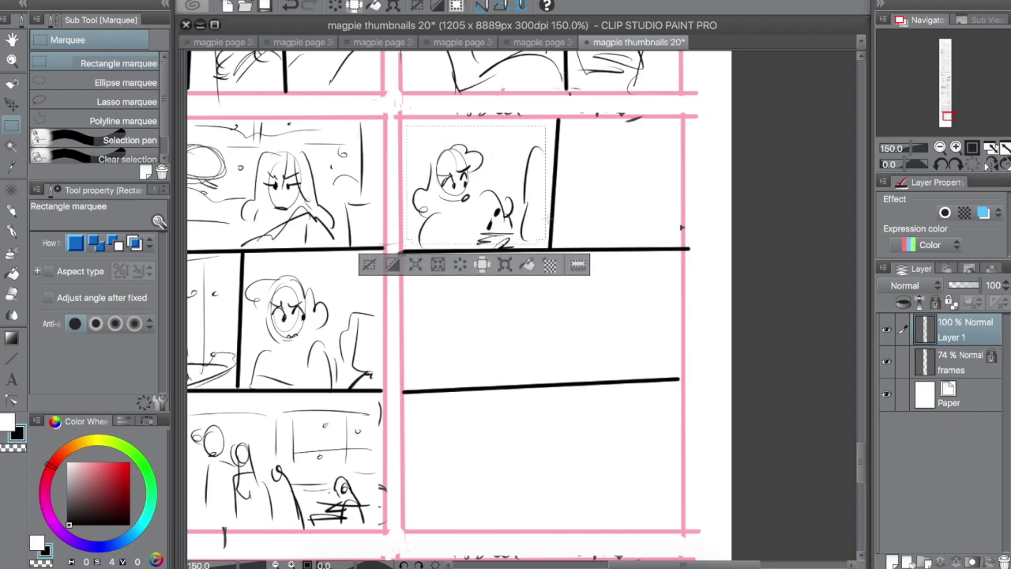
pyautogui.hotkey('ctrl', 't')
pyautogui.moveTo(545, 126)
pyautogui.mouseDown()
pyautogui.moveTo(529, 141)
pyautogui.moveTo(547, 207)
pyautogui.mouseUp()
pyautogui.press('Return')
pyautogui.hotkey('ctrl', 'd')
pyautogui.press('p')
pyautogui.moveTo(477, 139); pyautogui.dragTo(498, 121)
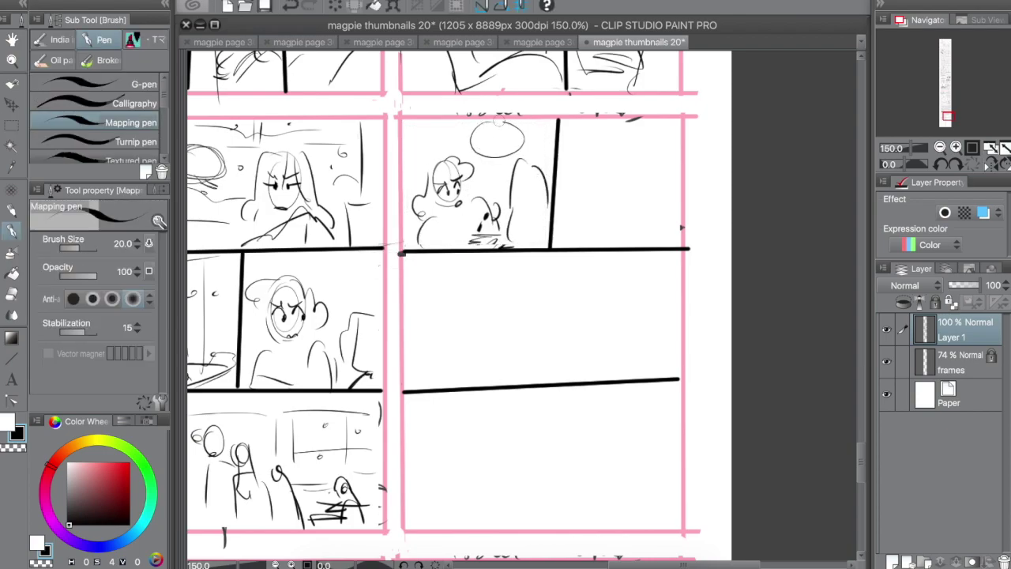
# Add a tail to the speech bubble in the right page's top-left panel and redraw the bubble larger.
pyautogui.moveTo(497, 163); pyautogui.dragTo(486, 176)
pyautogui.moveTo(488, 129)
pyautogui.mouseDown()
pyautogui.moveTo(475, 150)
pyautogui.moveTo(514, 131)
pyautogui.mouseUp()
pyautogui.press('space')
pyautogui.moveTo(548, 273); pyautogui.dragTo(522, 276)
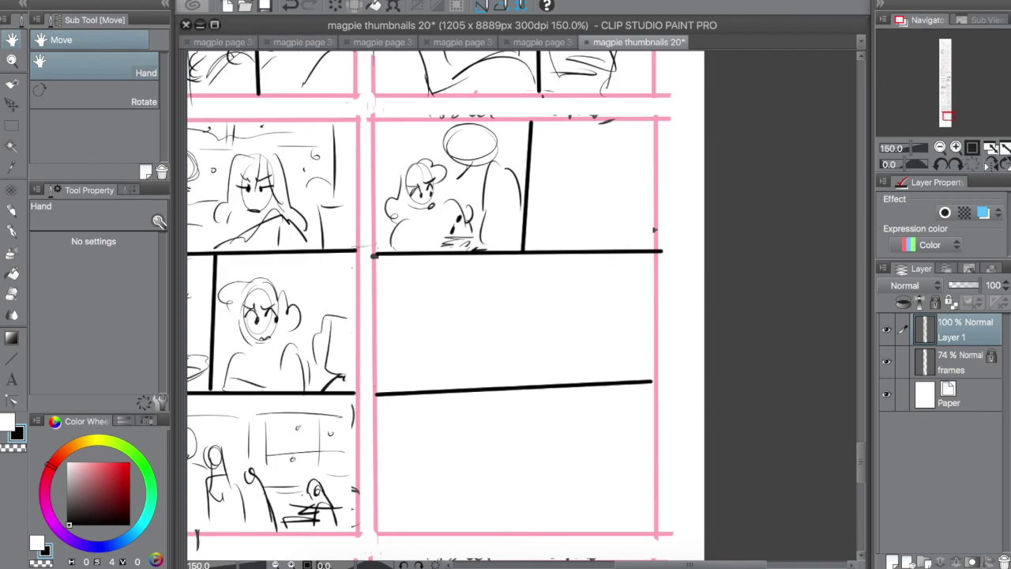
# Sketch a head oval with eyes, brows and mouth near the divider in the right page's top-right panel.
pyautogui.press('p')
pyautogui.moveTo(581, 150); pyautogui.dragTo(567, 179)
pyautogui.moveTo(560, 201); pyautogui.dragTo(575, 204)
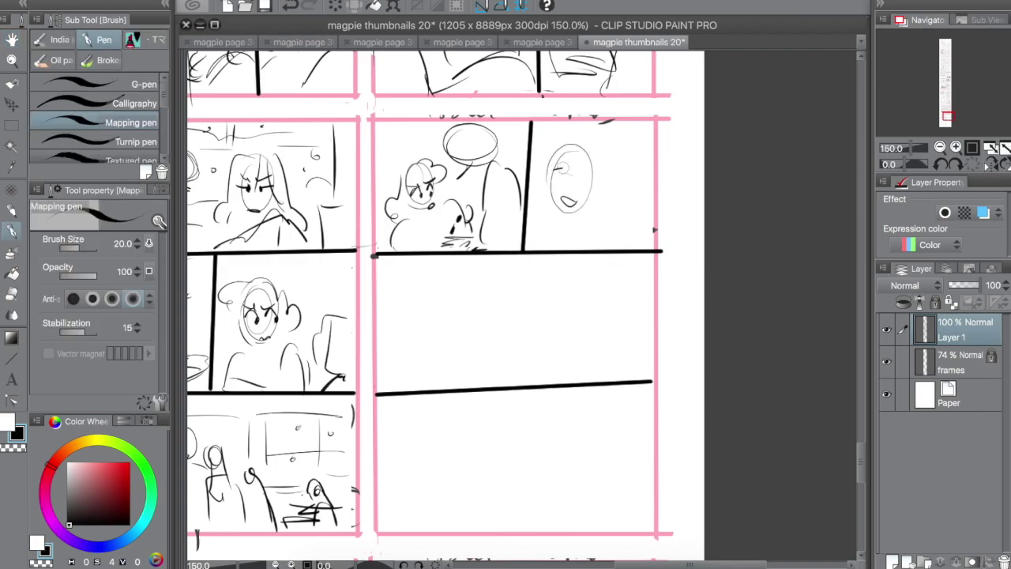
pyautogui.moveTo(563, 169); pyautogui.dragTo(588, 178)
pyautogui.moveTo(579, 180); pyautogui.dragTo(579, 189)
pyautogui.moveTo(558, 156); pyautogui.dragTo(567, 167)
# Add curly hair, an ear and shoulders to the face in the top-right panel.
pyautogui.moveTo(586, 139); pyautogui.dragTo(609, 180)
pyautogui.moveTo(572, 191); pyautogui.dragTo(583, 203)
pyautogui.moveTo(560, 164); pyautogui.dragTo(572, 171)
pyautogui.moveTo(581, 172)
pyautogui.mouseDown()
pyautogui.moveTo(594, 170)
pyautogui.moveTo(551, 192)
pyautogui.mouseUp()
pyautogui.moveTo(583, 147)
pyautogui.mouseDown()
pyautogui.moveTo(568, 144)
pyautogui.moveTo(530, 196)
pyautogui.mouseUp()
pyautogui.moveTo(535, 201)
pyautogui.mouseDown()
pyautogui.moveTo(542, 220)
pyautogui.moveTo(530, 225)
pyautogui.mouseUp()
pyautogui.moveTo(591, 208)
pyautogui.mouseDown()
pyautogui.moveTo(605, 249)
pyautogui.moveTo(593, 244)
pyautogui.mouseUp()
pyautogui.moveTo(573, 246); pyautogui.dragTo(602, 249)
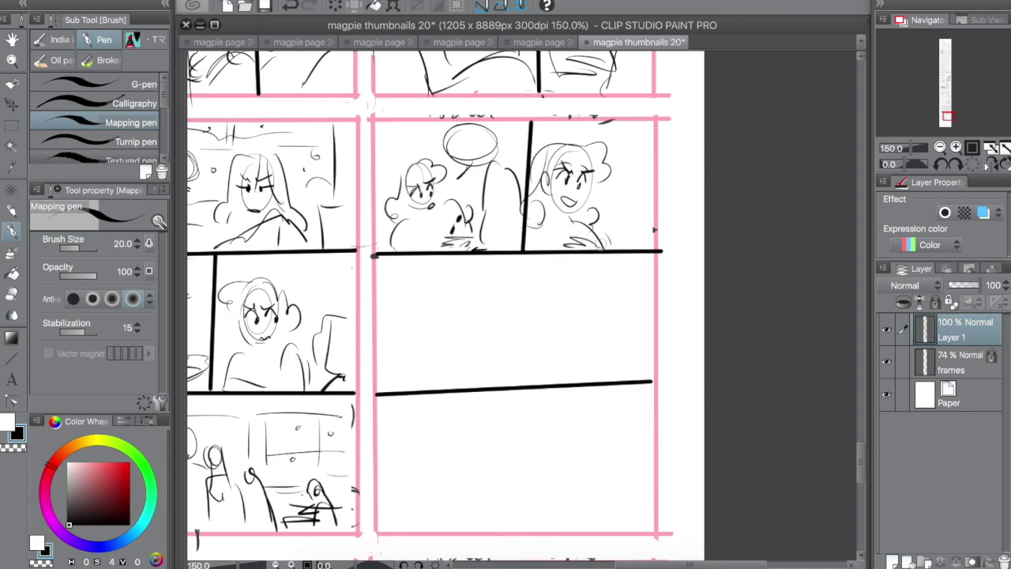
# Outline a second figure at the top-right panel's outer edge and add a speech bubble beside the curly-haired character.
pyautogui.moveTo(647, 145); pyautogui.dragTo(636, 230)
pyautogui.moveTo(610, 150); pyautogui.dragTo(621, 182)
pyautogui.moveTo(605, 236); pyautogui.dragTo(615, 247)
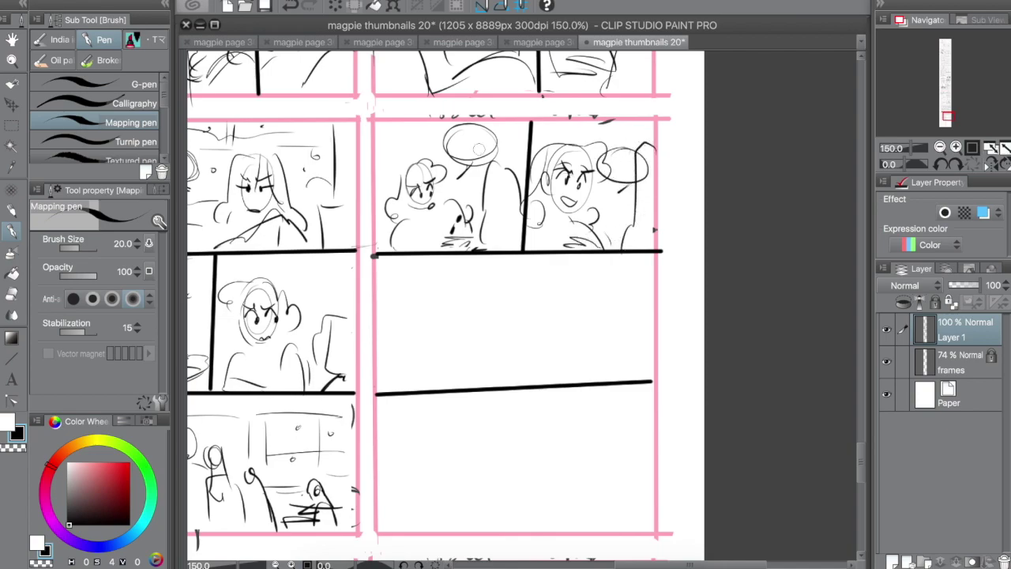
# Select and delete the whole sketch inside the right page's top-right panel.
pyautogui.press('m')
pyautogui.moveTo(532, 114); pyautogui.dragTo(670, 243)
pyautogui.press('Delete')
pyautogui.hotkey('ctrl', 'd')
pyautogui.press('e')
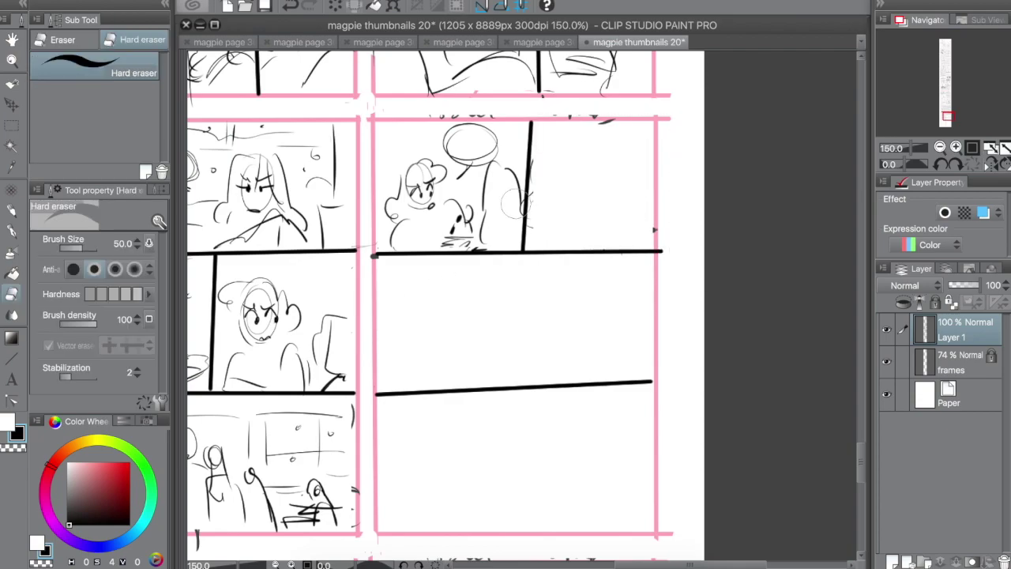
# Sketch a small long-haired figure with torso and arm near the outer edge of the top-right panel.
pyautogui.press('p')
pyautogui.moveTo(619, 144)
pyautogui.mouseDown()
pyautogui.moveTo(615, 172)
pyautogui.moveTo(636, 165)
pyautogui.mouseUp()
pyautogui.moveTo(617, 178); pyautogui.dragTo(613, 197)
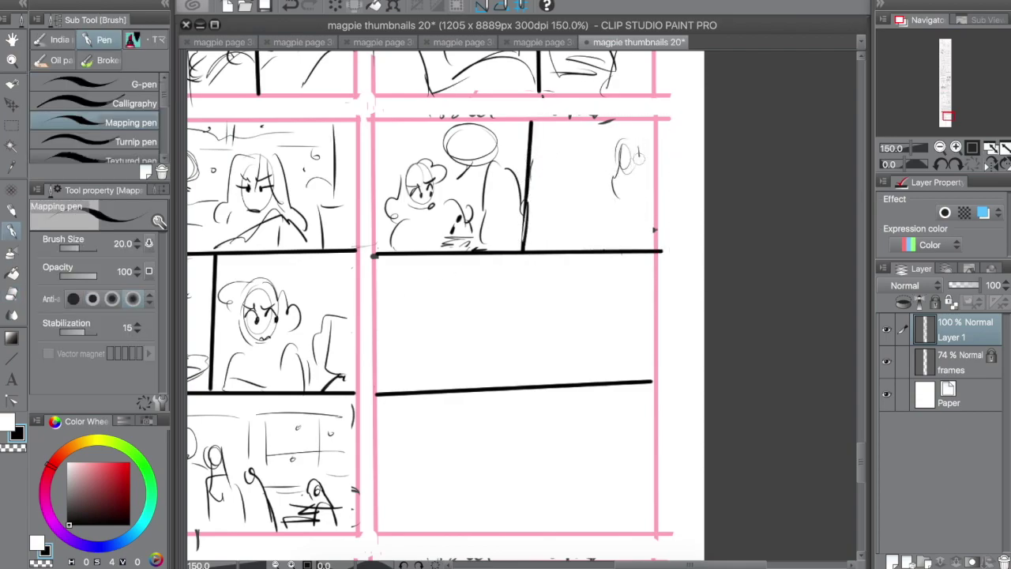
pyautogui.moveTo(640, 155); pyautogui.dragTo(644, 198)
pyautogui.moveTo(629, 145)
pyautogui.mouseDown()
pyautogui.moveTo(622, 173)
pyautogui.moveTo(649, 181)
pyautogui.mouseUp()
pyautogui.moveTo(616, 184)
pyautogui.mouseDown()
pyautogui.moveTo(602, 224)
pyautogui.moveTo(621, 226)
pyautogui.mouseUp()
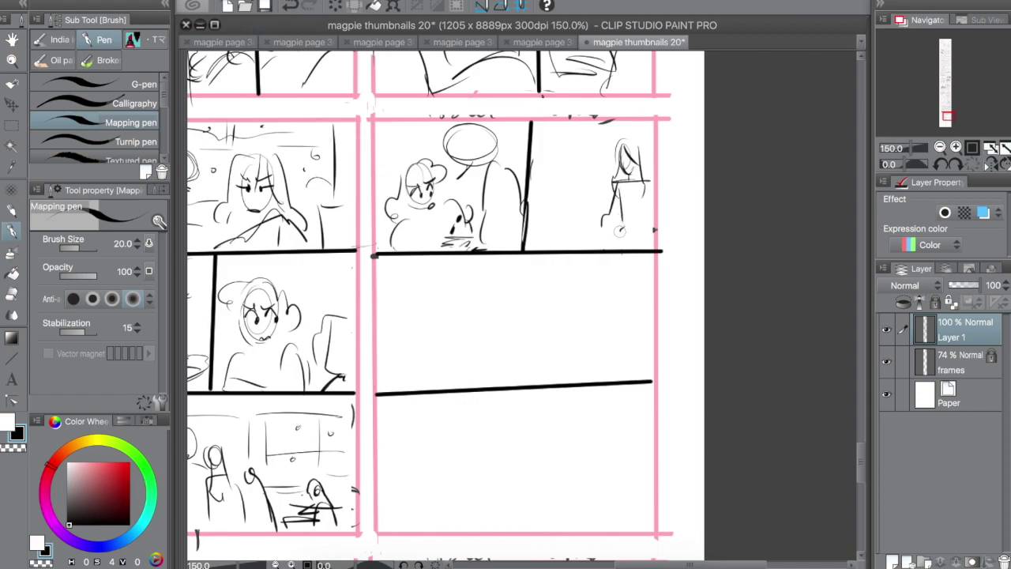
# Sketch the curly-haired character in profile facing the small figure, and add a tabletop line and a tailed speech bubble between them.
pyautogui.moveTo(557, 162)
pyautogui.mouseDown()
pyautogui.moveTo(560, 178)
pyautogui.moveTo(541, 198)
pyautogui.moveTo(558, 194)
pyautogui.moveTo(577, 240)
pyautogui.mouseUp()
pyautogui.moveTo(608, 207)
pyautogui.mouseDown()
pyautogui.moveTo(591, 211)
pyautogui.moveTo(636, 203)
pyautogui.mouseUp()
pyautogui.moveTo(558, 221); pyautogui.dragTo(587, 249)
pyautogui.moveTo(585, 129)
pyautogui.mouseDown()
pyautogui.moveTo(575, 138)
pyautogui.moveTo(587, 129)
pyautogui.mouseUp()
pyautogui.moveTo(588, 164); pyautogui.dragTo(592, 176)
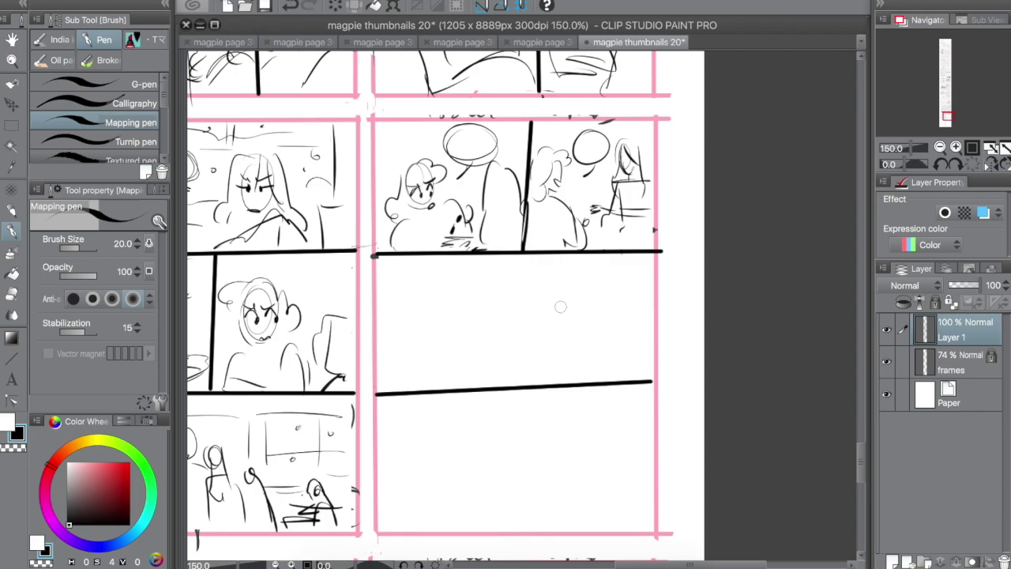
# Sketch the curly-haired character leaning forward with clasped hands in the left half of the right page's middle row.
pyautogui.moveTo(447, 285)
pyautogui.mouseDown()
pyautogui.moveTo(458, 285)
pyautogui.moveTo(433, 298)
pyautogui.mouseUp()
pyautogui.moveTo(455, 283)
pyautogui.mouseDown()
pyautogui.moveTo(475, 297)
pyautogui.moveTo(479, 338)
pyautogui.mouseUp()
pyautogui.moveTo(431, 311)
pyautogui.mouseDown()
pyautogui.moveTo(440, 332)
pyautogui.moveTo(509, 370)
pyautogui.mouseUp()
pyautogui.moveTo(424, 352)
pyautogui.mouseDown()
pyautogui.moveTo(410, 390)
pyautogui.moveTo(466, 369)
pyautogui.moveTo(439, 380)
pyautogui.moveTo(466, 373)
pyautogui.moveTo(514, 384)
pyautogui.mouseUp()
# Add a speech bubble, a long-haired figure opposite the curly-haired character and a table line to the middle row.
pyautogui.moveTo(531, 268); pyautogui.dragTo(515, 304)
pyautogui.moveTo(586, 290)
pyautogui.mouseDown()
pyautogui.moveTo(601, 310)
pyautogui.moveTo(584, 320)
pyautogui.moveTo(624, 354)
pyautogui.mouseUp()
pyautogui.moveTo(557, 378)
pyautogui.mouseDown()
pyautogui.moveTo(617, 324)
pyautogui.moveTo(639, 381)
pyautogui.mouseUp()
pyautogui.moveTo(576, 289)
pyautogui.mouseDown()
pyautogui.moveTo(589, 328)
pyautogui.moveTo(557, 376)
pyautogui.mouseUp()
pyautogui.moveTo(520, 367); pyautogui.dragTo(555, 365)
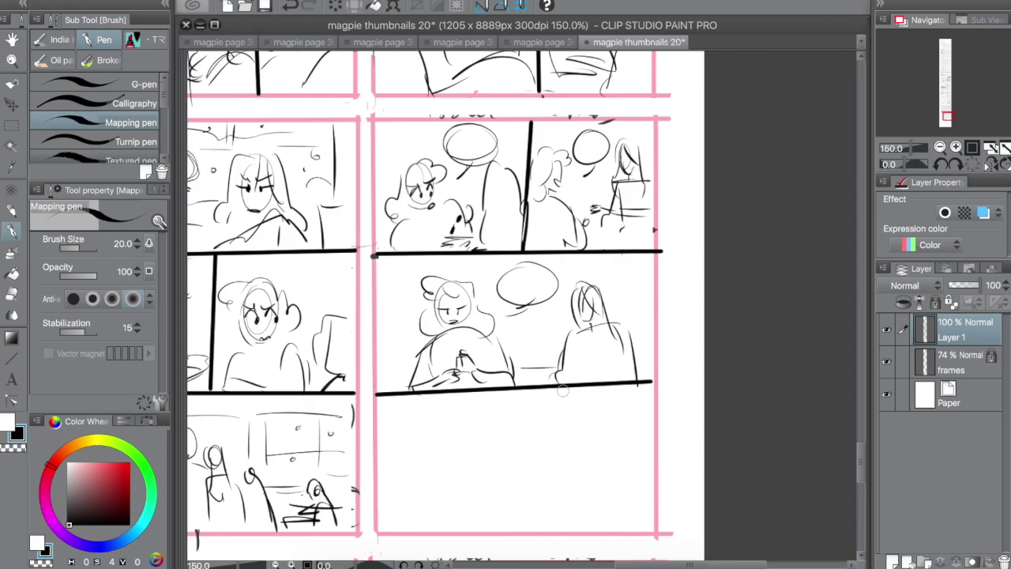
# Sketch a large tilted face with brows, tired eyes, nose and mouth in the right page's bottom panel.
pyautogui.moveTo(474, 421)
pyautogui.mouseDown()
pyautogui.moveTo(452, 448)
pyautogui.moveTo(531, 456)
pyautogui.mouseUp()
pyautogui.moveTo(456, 433); pyautogui.dragTo(478, 519)
pyautogui.moveTo(485, 476)
pyautogui.mouseDown()
pyautogui.moveTo(512, 468)
pyautogui.moveTo(510, 458)
pyautogui.mouseUp()
pyautogui.moveTo(454, 487)
pyautogui.mouseDown()
pyautogui.moveTo(475, 478)
pyautogui.moveTo(464, 462)
pyautogui.moveTo(473, 491)
pyautogui.mouseUp()
pyautogui.moveTo(503, 474); pyautogui.dragTo(507, 481)
pyautogui.moveTo(490, 515); pyautogui.dragTo(506, 518)
pyautogui.moveTo(456, 477); pyautogui.dragTo(468, 483)
pyautogui.moveTo(480, 463); pyautogui.dragTo(493, 470)
pyautogui.moveTo(497, 484); pyautogui.dragTo(509, 491)
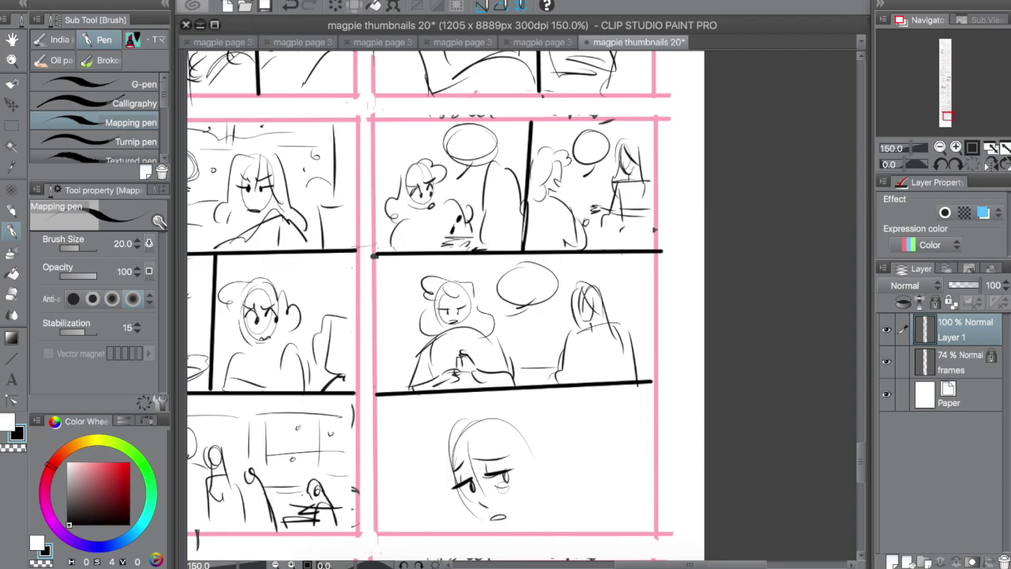
# Draw wavy hair, a hairline, an ear and shoulder lines around the large face in the bottom panel.
pyautogui.moveTo(471, 414)
pyautogui.mouseDown()
pyautogui.moveTo(428, 483)
pyautogui.moveTo(525, 396)
pyautogui.mouseUp()
pyautogui.moveTo(514, 395)
pyautogui.mouseDown()
pyautogui.moveTo(566, 422)
pyautogui.moveTo(609, 505)
pyautogui.mouseUp()
pyautogui.moveTo(550, 470); pyautogui.dragTo(540, 498)
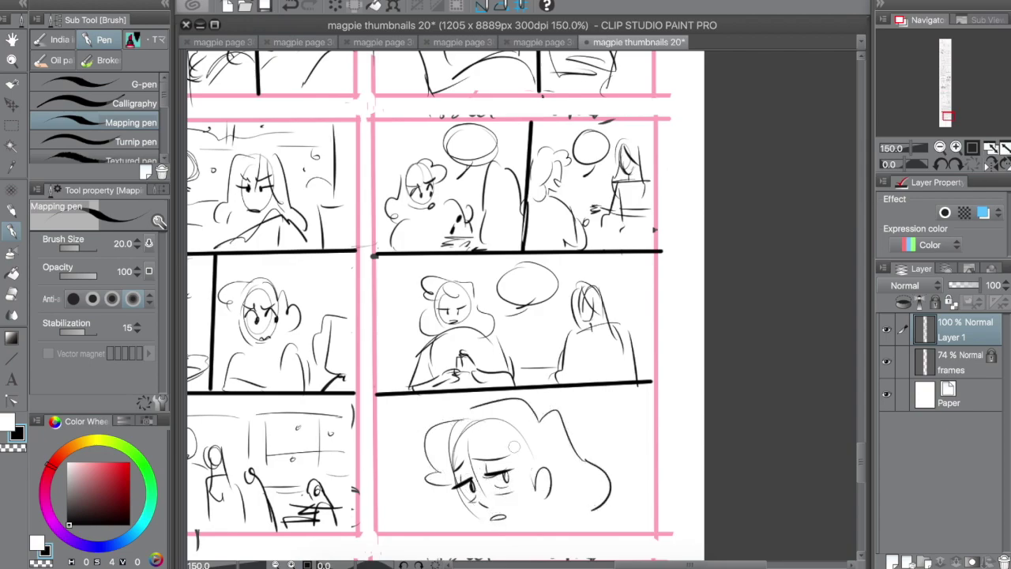
pyautogui.moveTo(486, 439); pyautogui.dragTo(537, 456)
pyautogui.moveTo(566, 464)
pyautogui.mouseDown()
pyautogui.moveTo(609, 474)
pyautogui.moveTo(609, 526)
pyautogui.mouseUp()
pyautogui.moveTo(553, 511); pyautogui.dragTo(548, 531)
pyautogui.moveTo(462, 514); pyautogui.dragTo(441, 534)
pyautogui.moveTo(620, 506); pyautogui.dragTo(645, 522)
# Select the large head sketch and shift it toward the outer edge of the bottom panel.
pyautogui.press('m')
pyautogui.moveTo(401, 406); pyautogui.dragTo(678, 542)
pyautogui.moveTo(464, 395)
pyautogui.mouseDown()
pyautogui.moveTo(585, 428)
pyautogui.moveTo(640, 427)
pyautogui.mouseUp()
pyautogui.hotkey('ctrl', 't')
pyautogui.press('Return')
pyautogui.hotkey('ctrl', 'd')
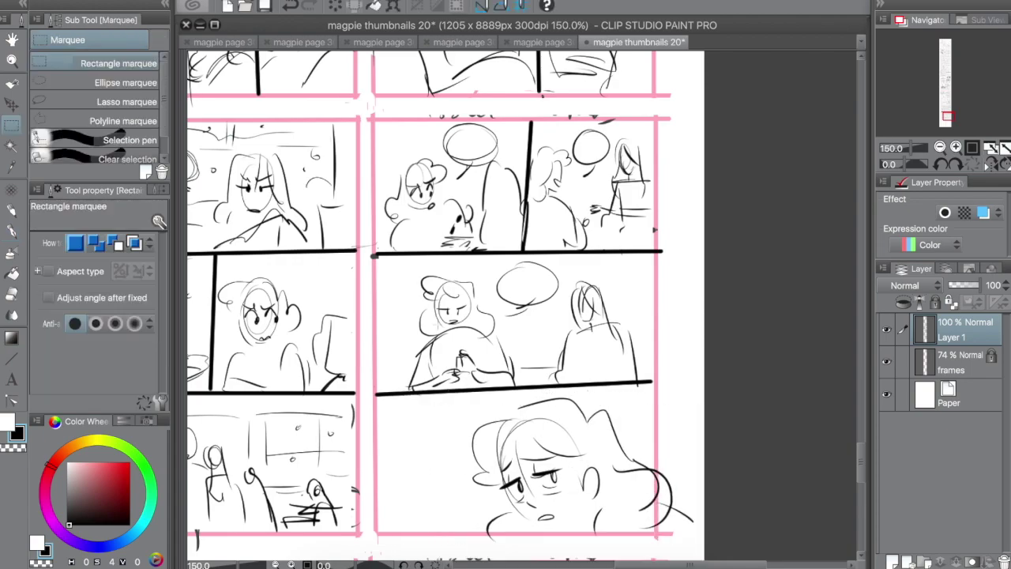
# Draw a speech bubble with a tail in the empty space beside the large head.
pyautogui.press('p')
pyautogui.moveTo(420, 415)
pyautogui.mouseDown()
pyautogui.moveTo(466, 451)
pyautogui.moveTo(420, 415)
pyautogui.mouseUp()
pyautogui.moveTo(426, 468); pyautogui.dragTo(444, 489)
# Divide the blank left page of the last spread into three rows with two straight horizontal lines.
pyautogui.hotkey('ctrl', '-')
pyautogui.hotkey('ctrl', '-')
pyautogui.press('space')
pyautogui.moveTo(461, 324); pyautogui.dragTo(522, 188)
pyautogui.hotkey('ctrl', 'space')
pyautogui.moveTo(355, 270); pyautogui.dragTo(649, 477)
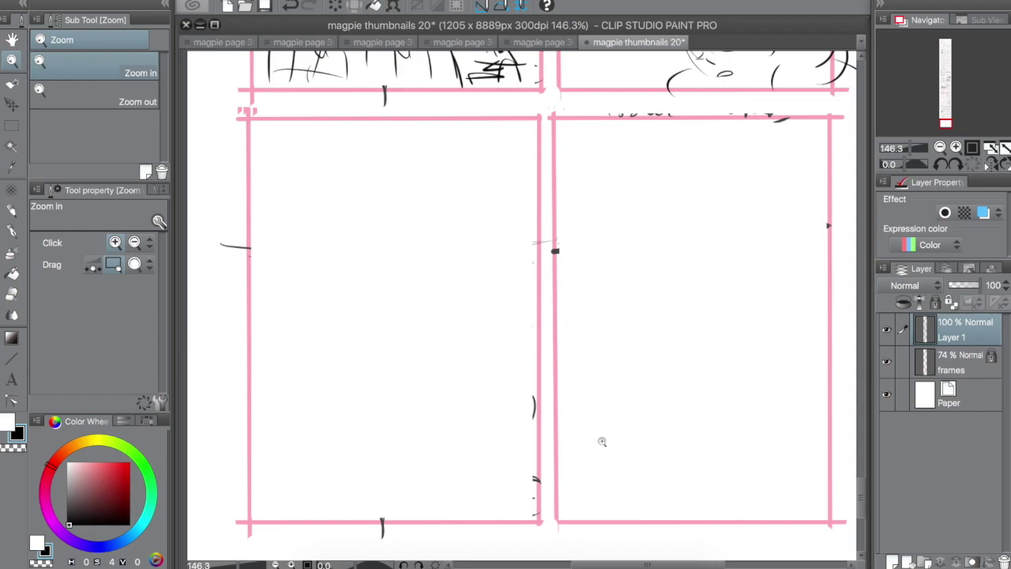
pyautogui.press('u')
pyautogui.moveTo(250, 240); pyautogui.dragTo(535, 236)
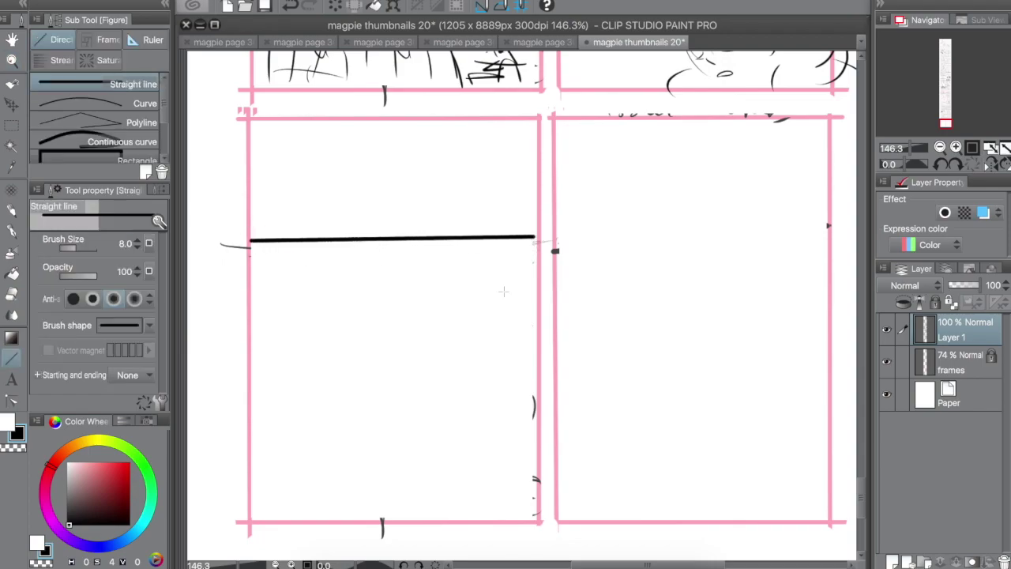
pyautogui.moveTo(249, 383); pyautogui.dragTo(535, 387)
# Sketch the frowning curly-haired character leaning over in the left page's top row, with part of a second figure beside them.
pyautogui.press('b')
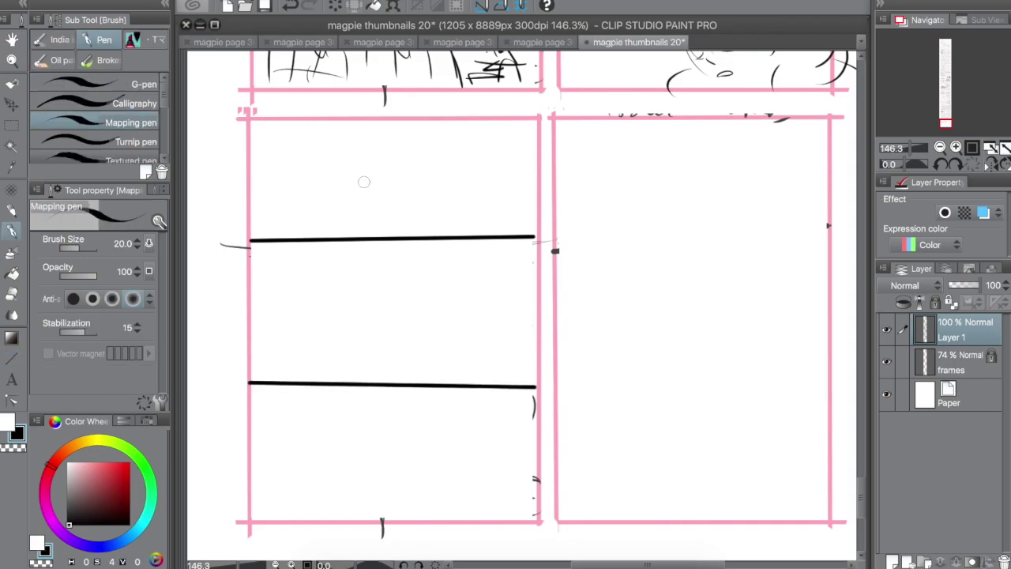
pyautogui.moveTo(353, 177)
pyautogui.mouseDown()
pyautogui.moveTo(365, 155)
pyautogui.moveTo(337, 187)
pyautogui.mouseUp()
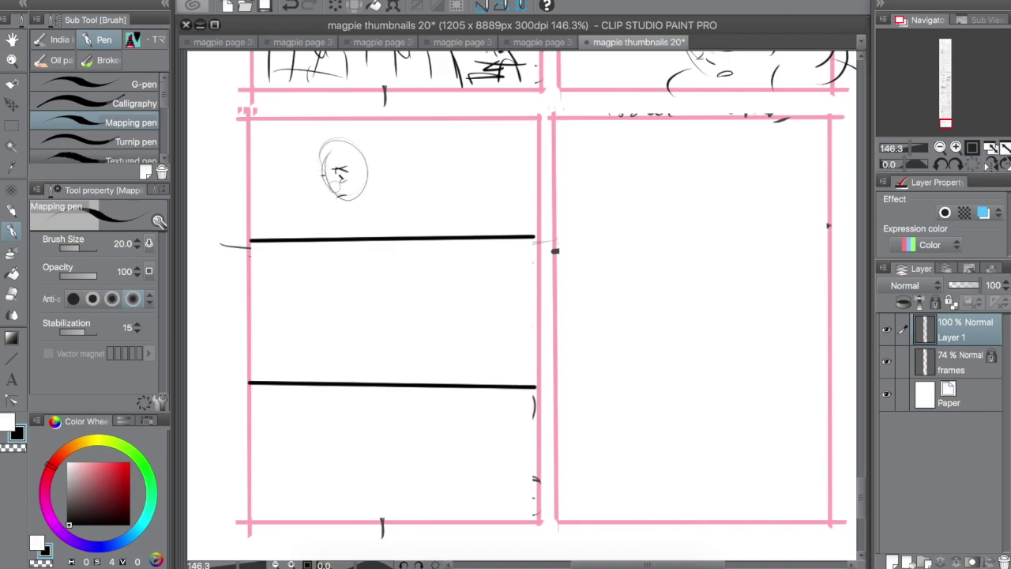
pyautogui.moveTo(324, 144)
pyautogui.mouseDown()
pyautogui.moveTo(309, 186)
pyautogui.moveTo(365, 168)
pyautogui.moveTo(409, 188)
pyautogui.moveTo(348, 212)
pyautogui.moveTo(427, 224)
pyautogui.moveTo(419, 198)
pyautogui.moveTo(478, 218)
pyautogui.moveTo(471, 137)
pyautogui.moveTo(462, 233)
pyautogui.moveTo(490, 202)
pyautogui.moveTo(457, 233)
pyautogui.moveTo(400, 215)
pyautogui.moveTo(395, 236)
pyautogui.mouseUp()
pyautogui.moveTo(342, 214); pyautogui.dragTo(346, 238)
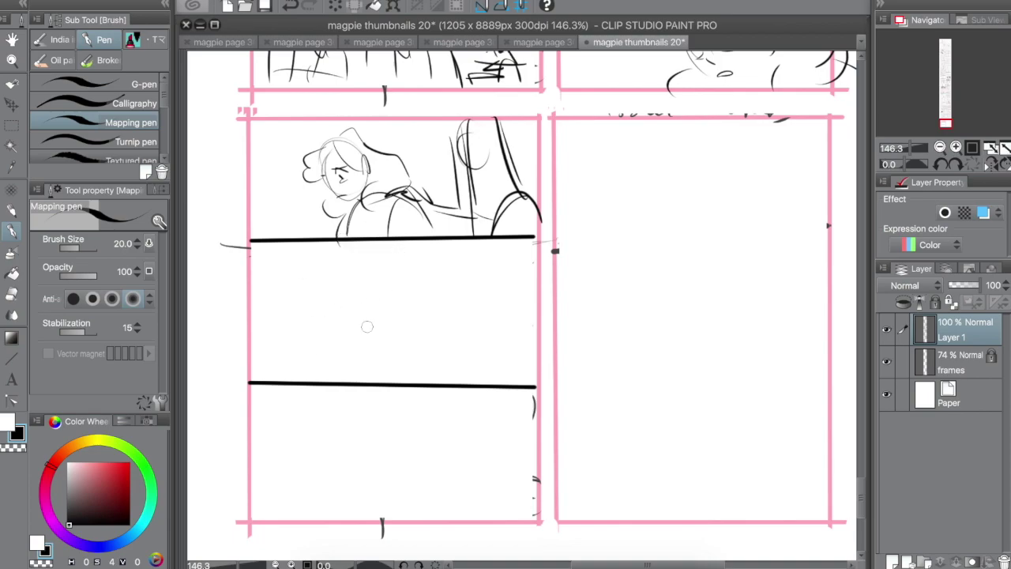
# Sketch the huddled curly-haired character in the left page's middle row, with a second figure's head and arm close beside them.
pyautogui.moveTo(367, 327)
pyautogui.mouseDown()
pyautogui.moveTo(371, 312)
pyautogui.moveTo(386, 332)
pyautogui.moveTo(348, 320)
pyautogui.moveTo(344, 361)
pyautogui.moveTo(395, 365)
pyautogui.moveTo(324, 379)
pyautogui.mouseUp()
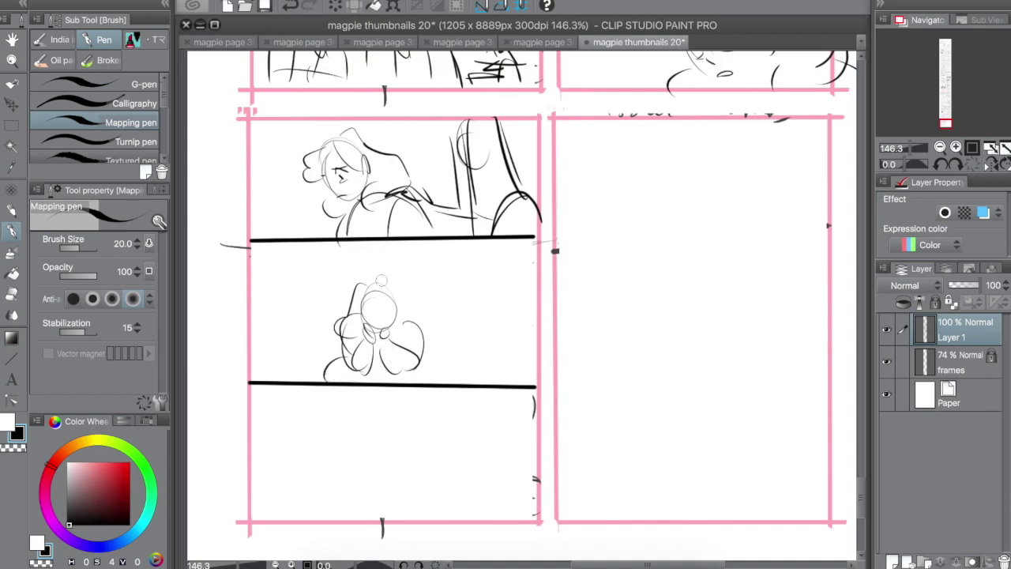
pyautogui.moveTo(381, 279); pyautogui.dragTo(404, 311)
pyautogui.moveTo(428, 292)
pyautogui.mouseDown()
pyautogui.moveTo(439, 310)
pyautogui.moveTo(427, 305)
pyautogui.mouseUp()
pyautogui.moveTo(343, 315)
pyautogui.mouseDown()
pyautogui.moveTo(339, 335)
pyautogui.moveTo(435, 365)
pyautogui.mouseUp()
pyautogui.moveTo(445, 316); pyautogui.dragTo(452, 366)
pyautogui.moveTo(395, 362); pyautogui.dragTo(441, 363)
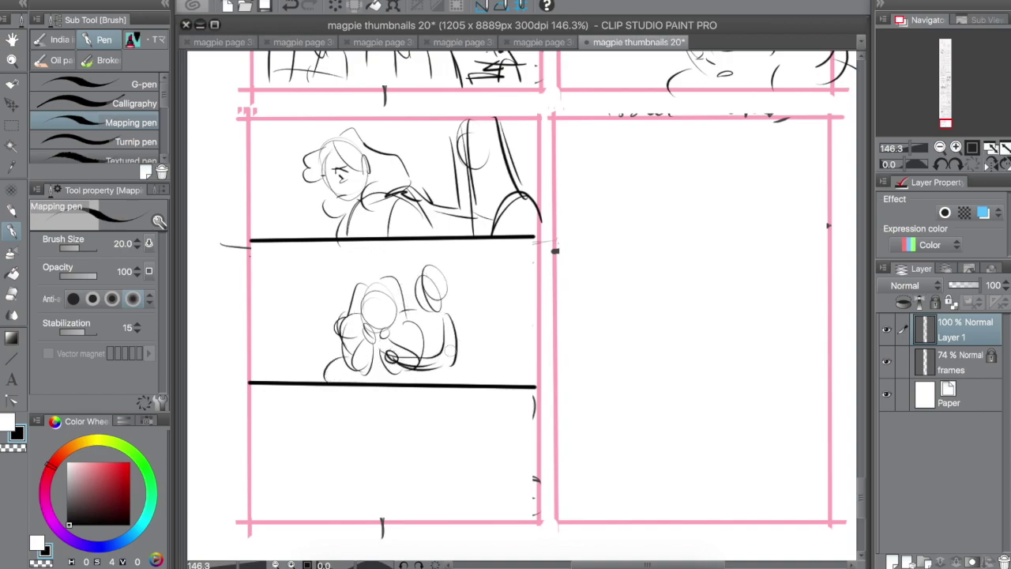
# Add long hair and a back outline to the second figure in the middle row.
pyautogui.moveTo(426, 270); pyautogui.dragTo(433, 338)
pyautogui.moveTo(439, 277)
pyautogui.mouseDown()
pyautogui.moveTo(463, 325)
pyautogui.moveTo(418, 320)
pyautogui.mouseUp()
pyautogui.moveTo(455, 316); pyautogui.dragTo(485, 386)
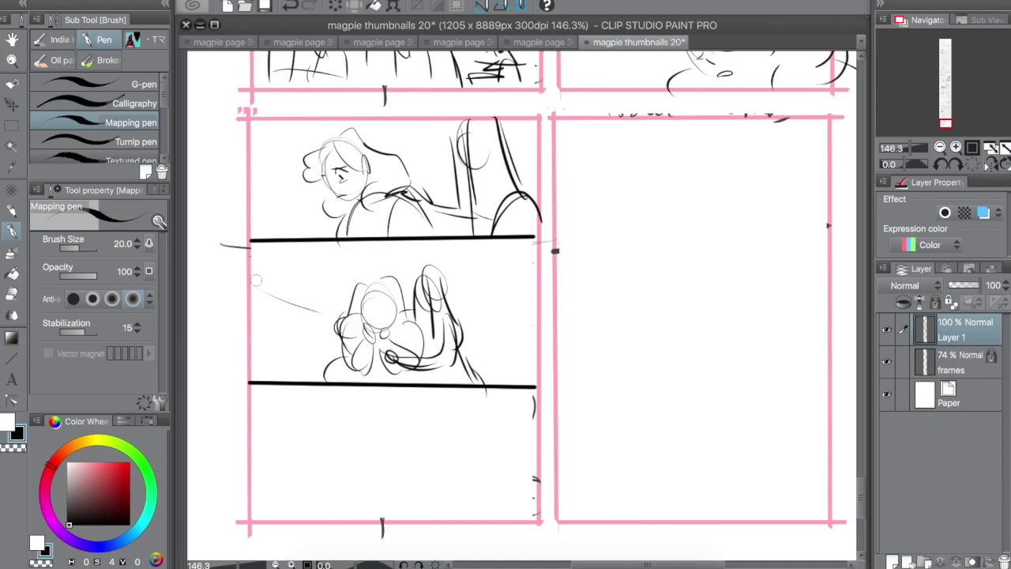